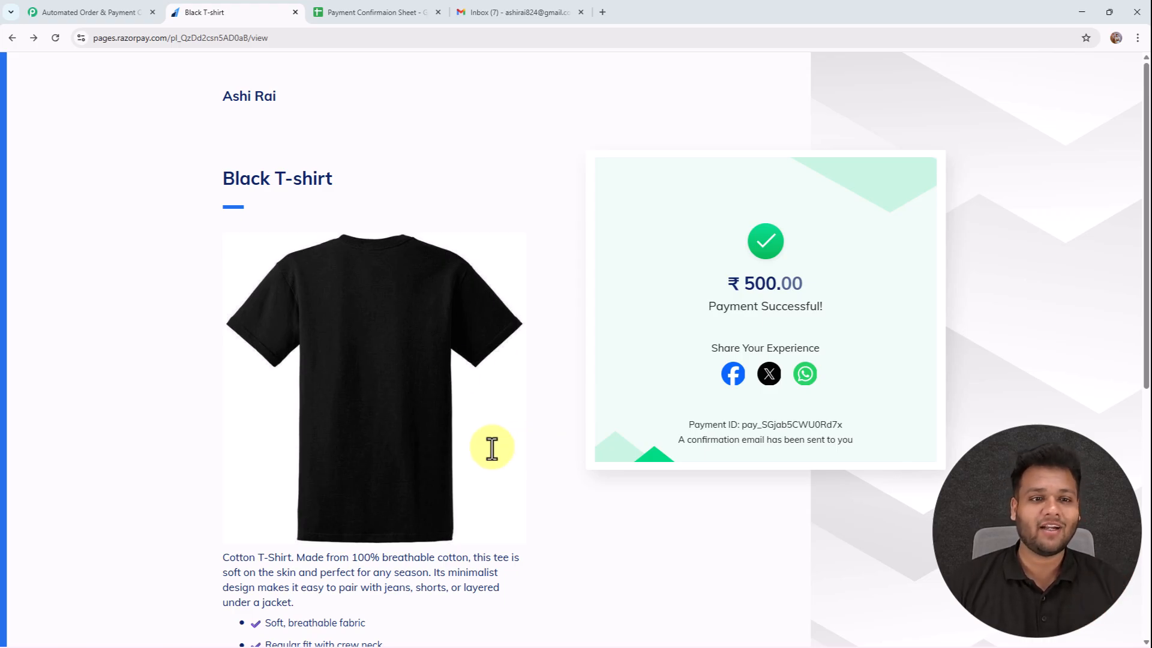
Review the order row in the payment confirmation sheet and open the XYZ Clothings order confirmation mail in Gmail.
left_click(372, 14)
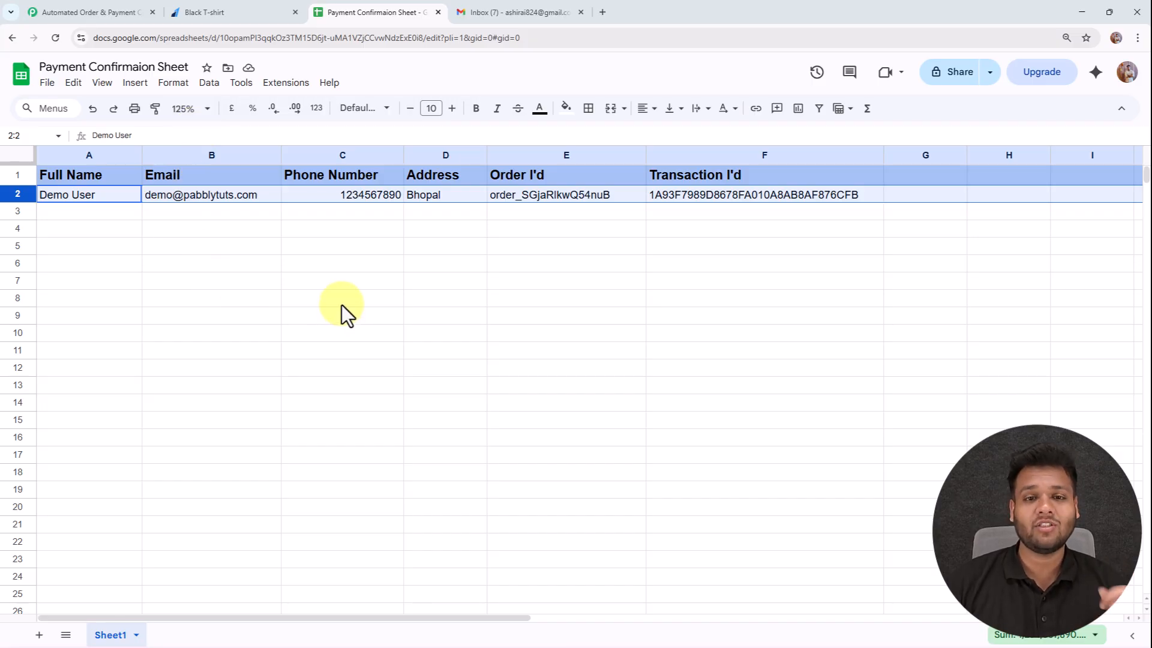
left_click(498, 8)
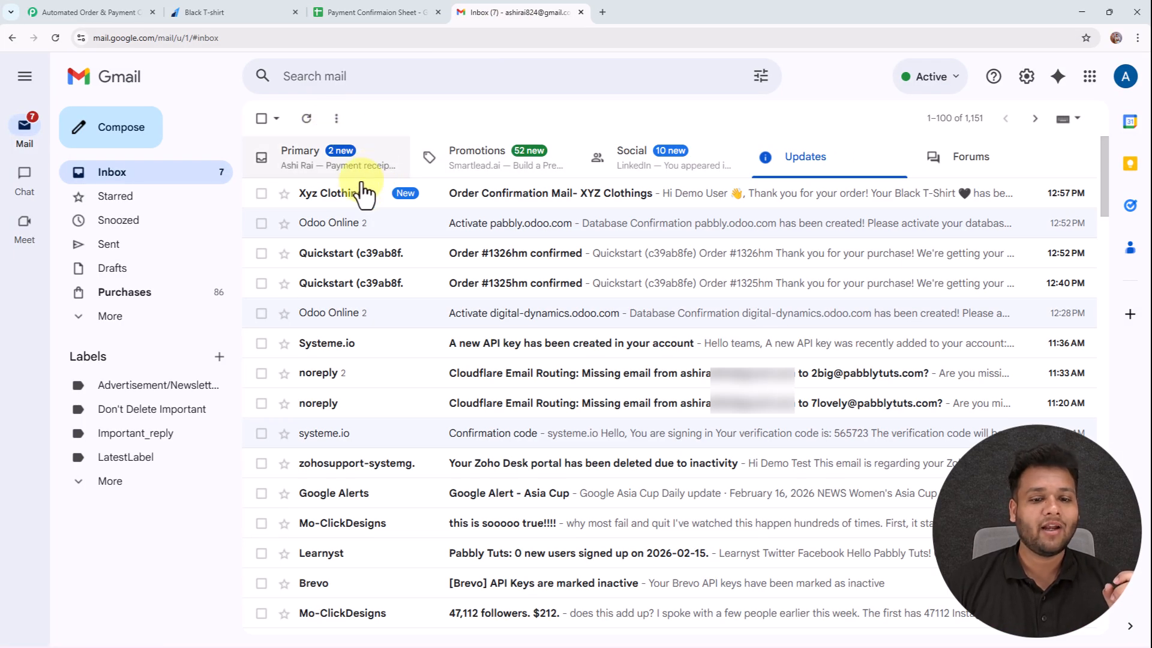
left_click(478, 203)
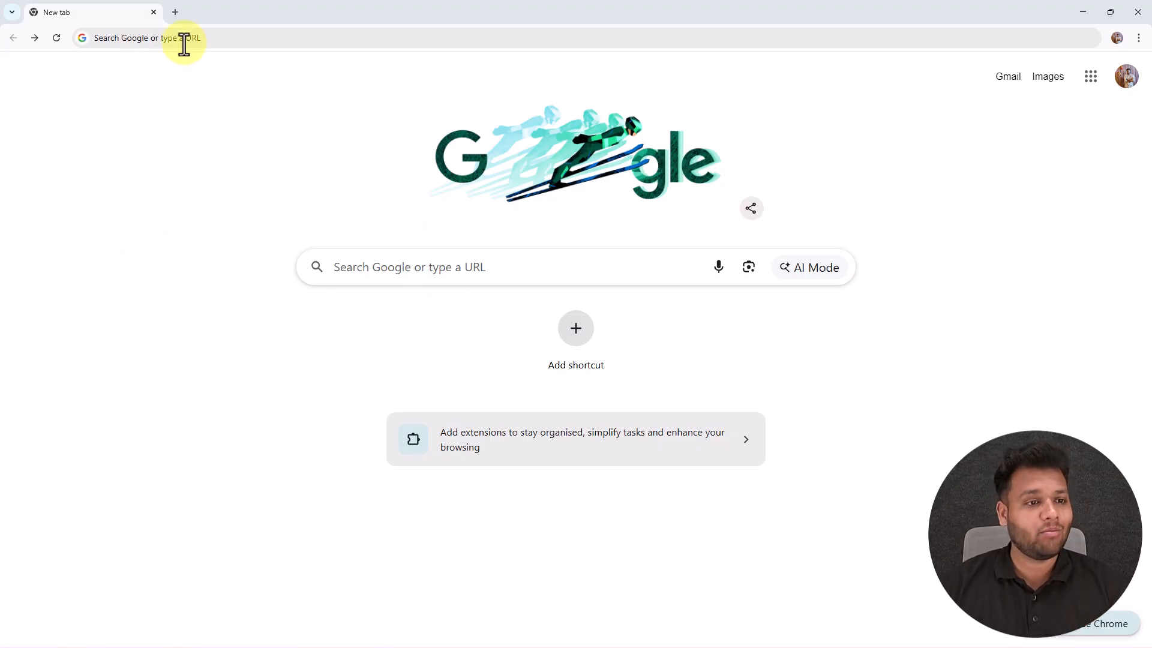
left_click(180, 37)
type("www.pabbly.com/connect")
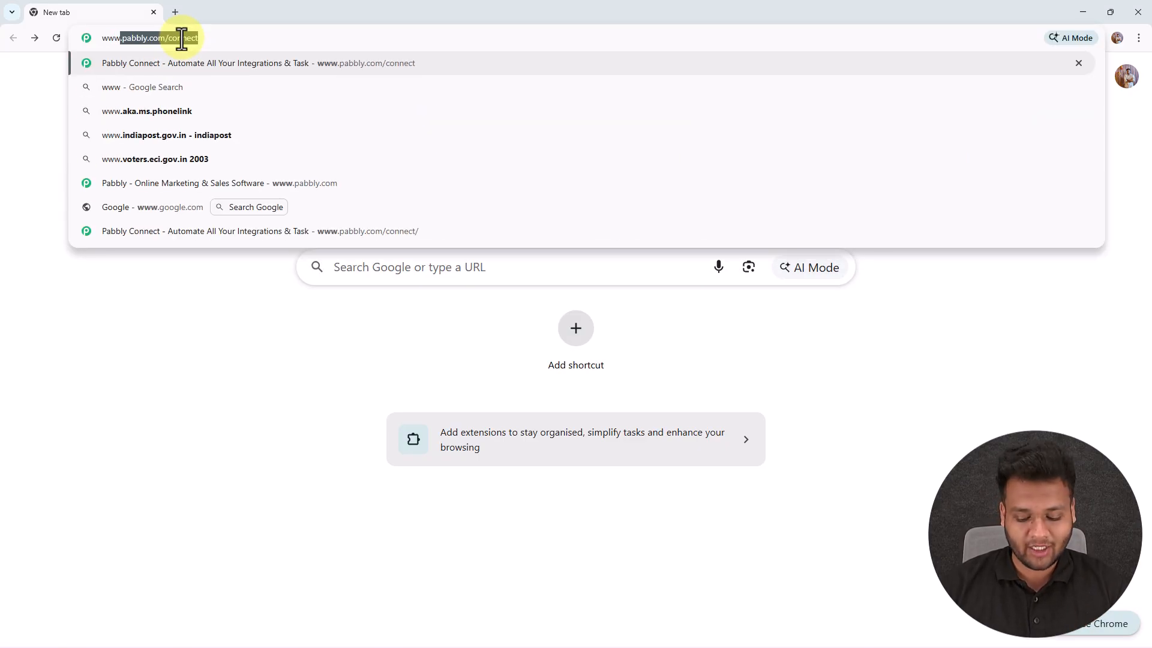
key("Return")
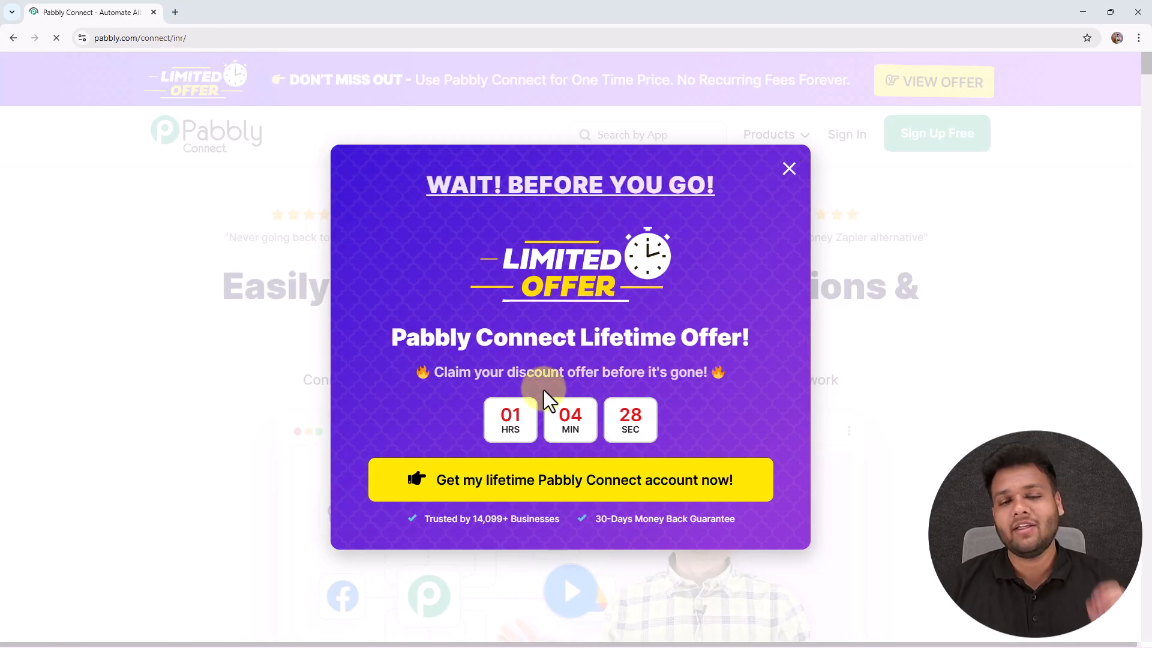
left_click(789, 170)
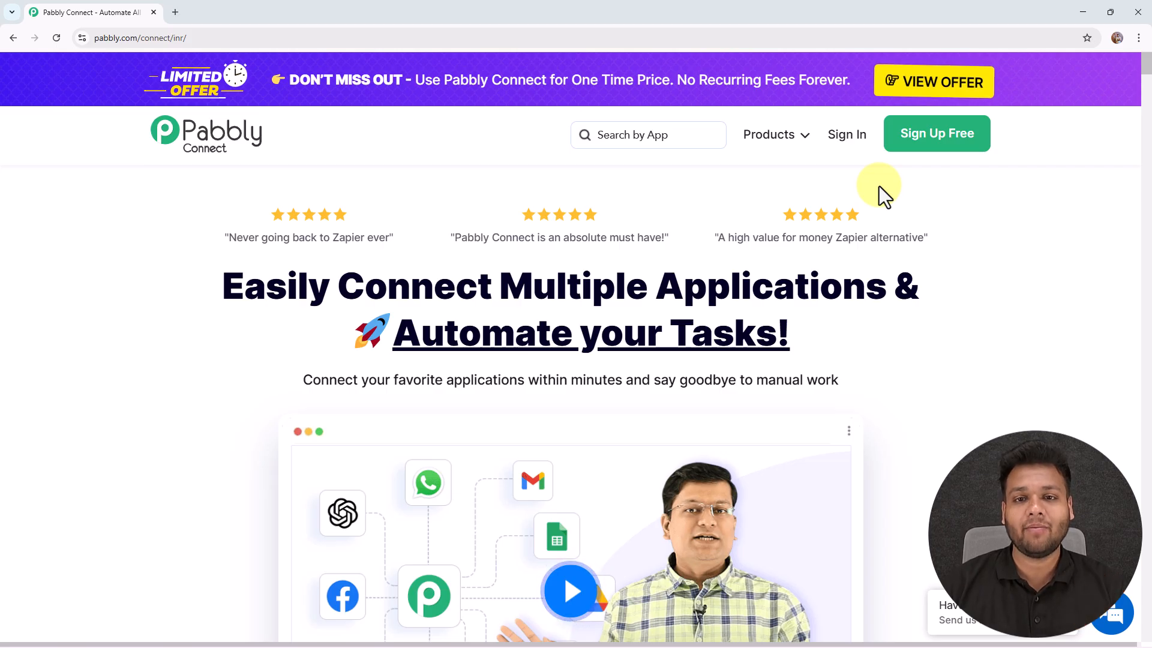
left_click(850, 154)
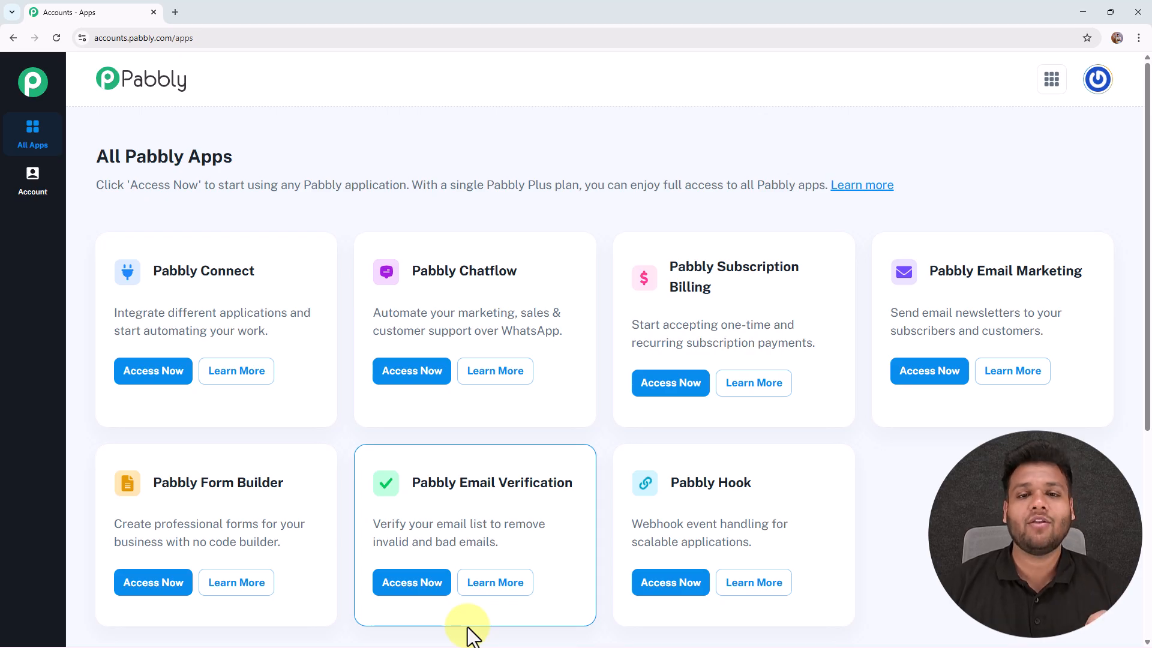
left_click(156, 378)
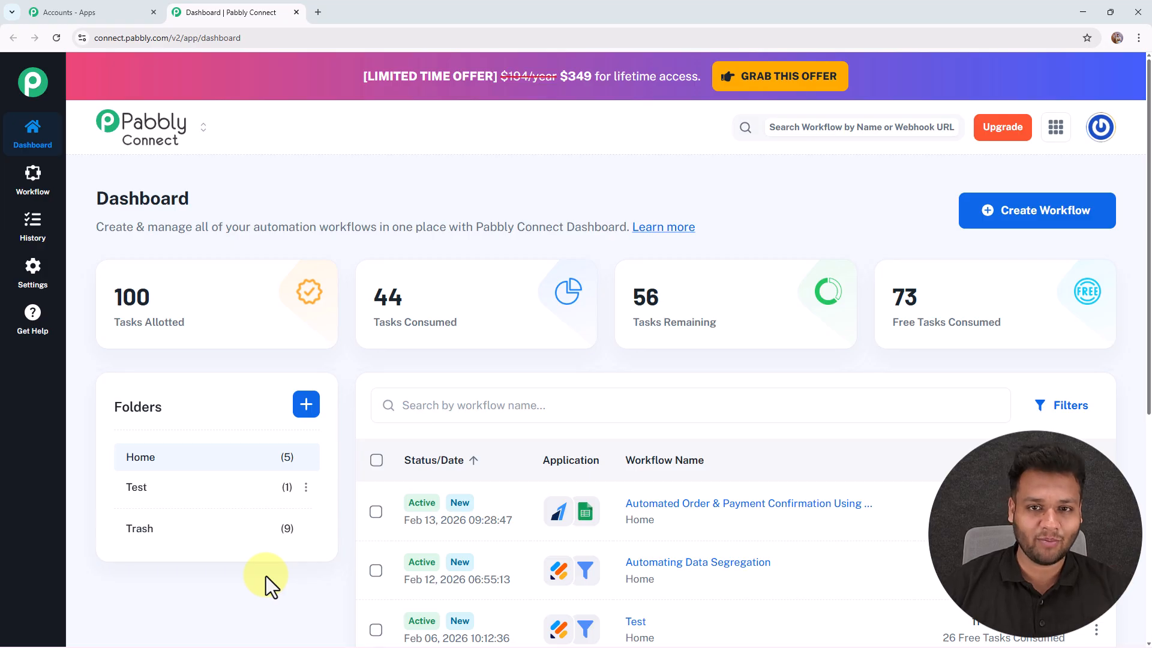
Create a workflow named "Automated Order & Payment Confirmation" in the Home folder with the New (Beta) builder.
left_click(1009, 210)
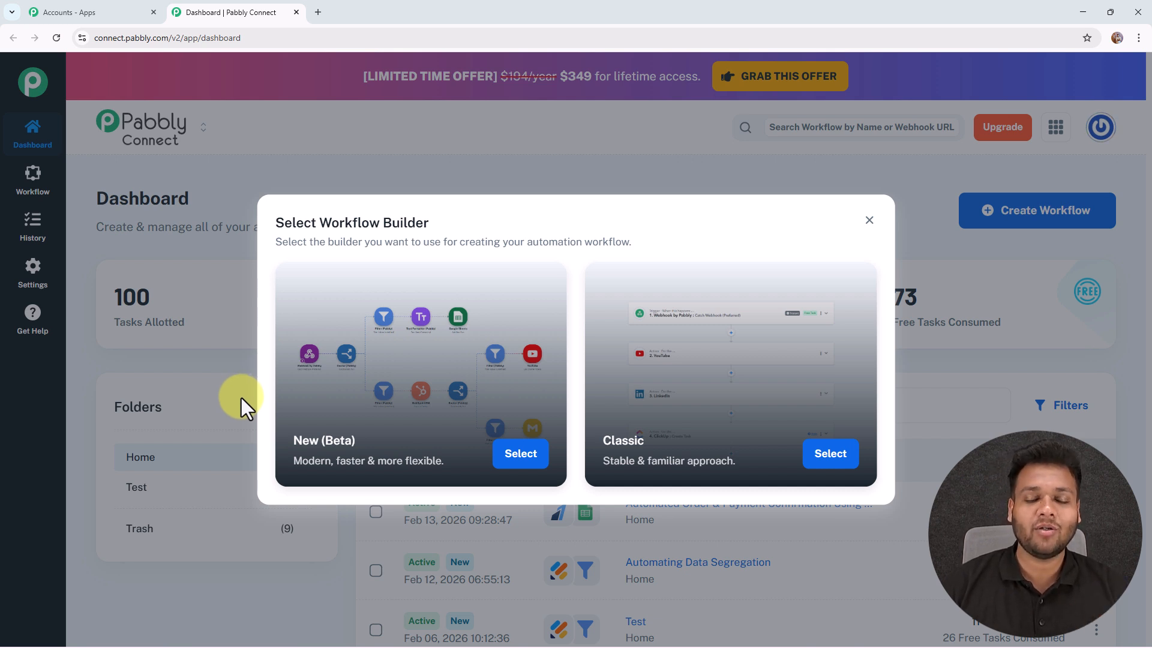
left_click(387, 404)
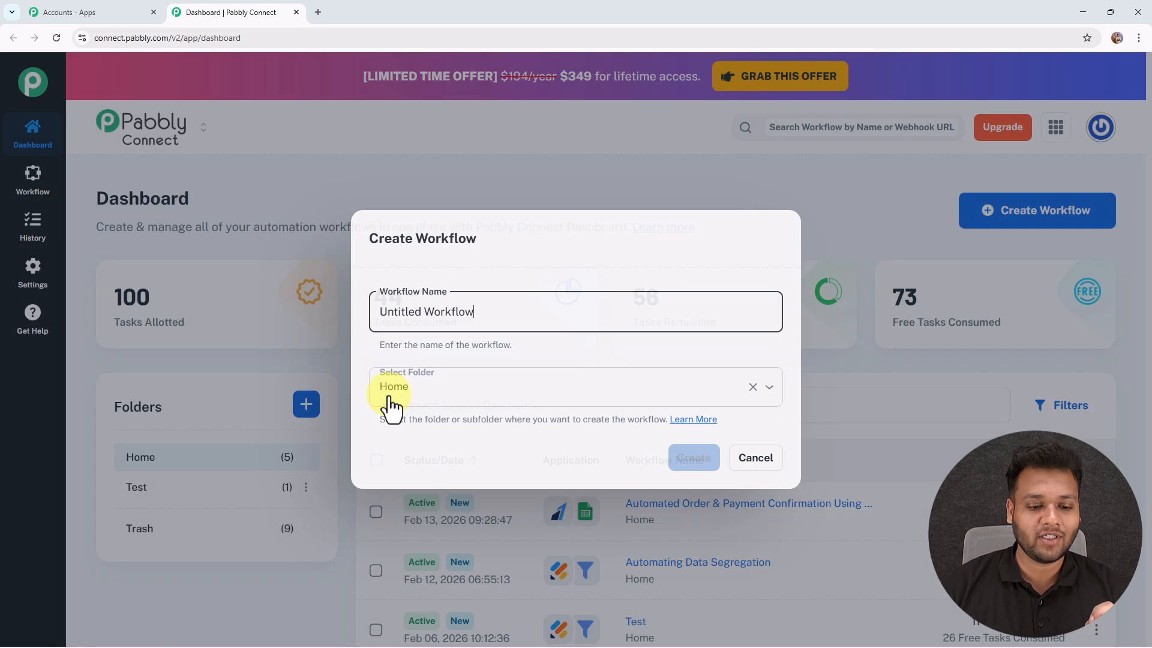
left_click(664, 323)
key("ctrl+shift+Left")
key("ctrl+shift+Left")
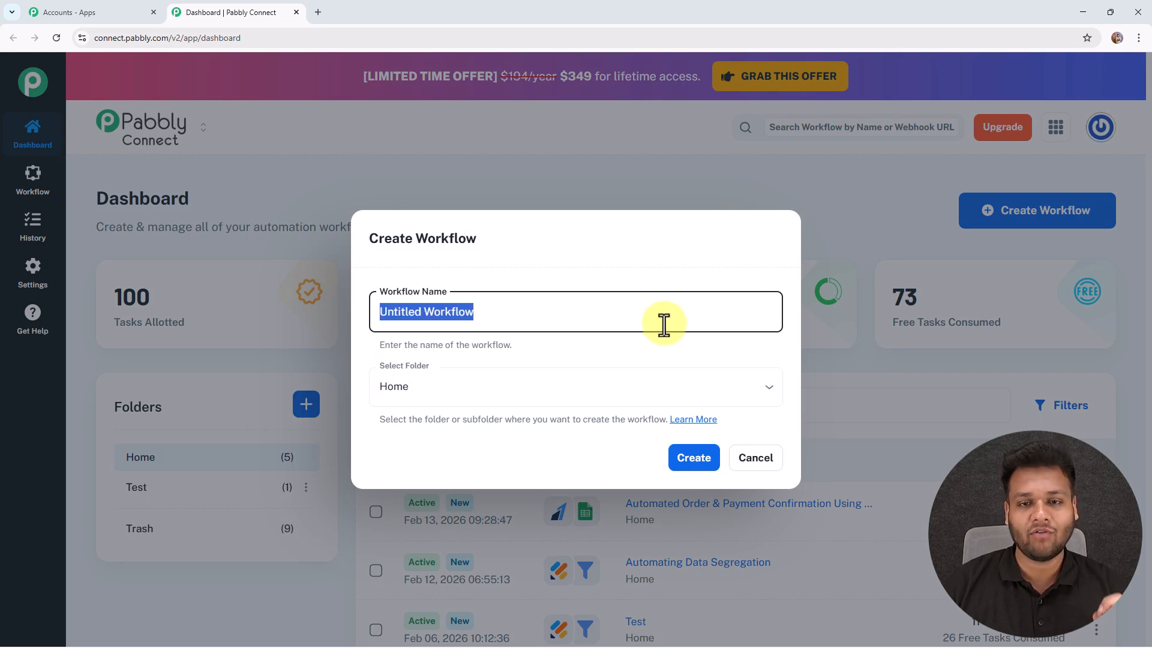
type("Automated Order & Payment Confirmation")
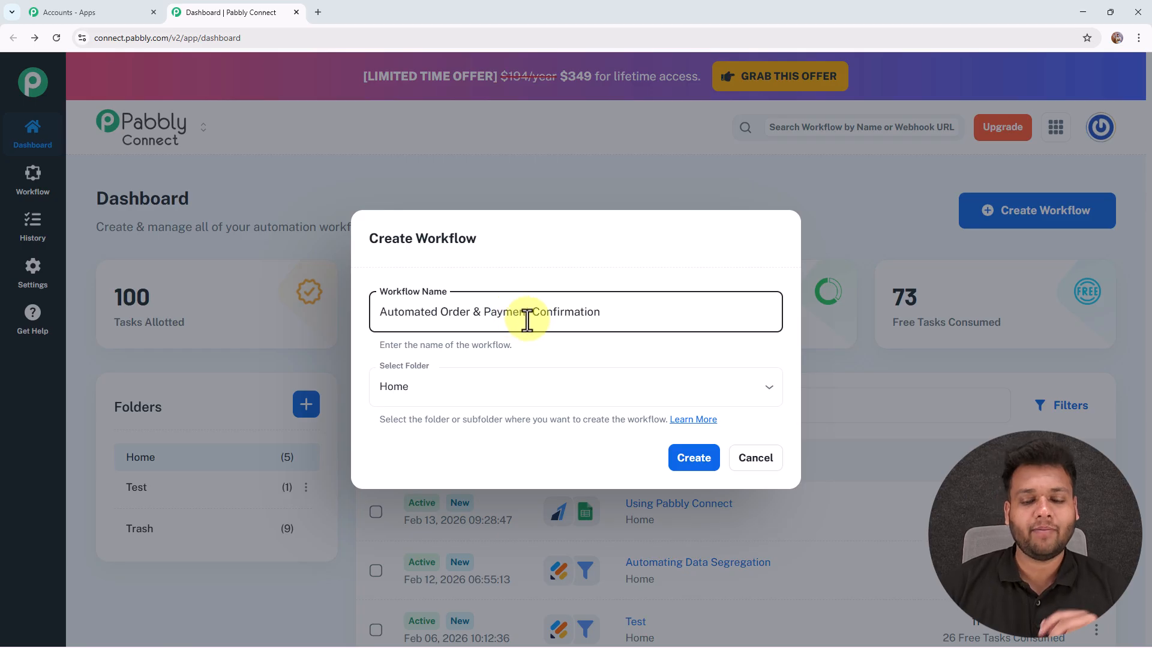
left_click(690, 462)
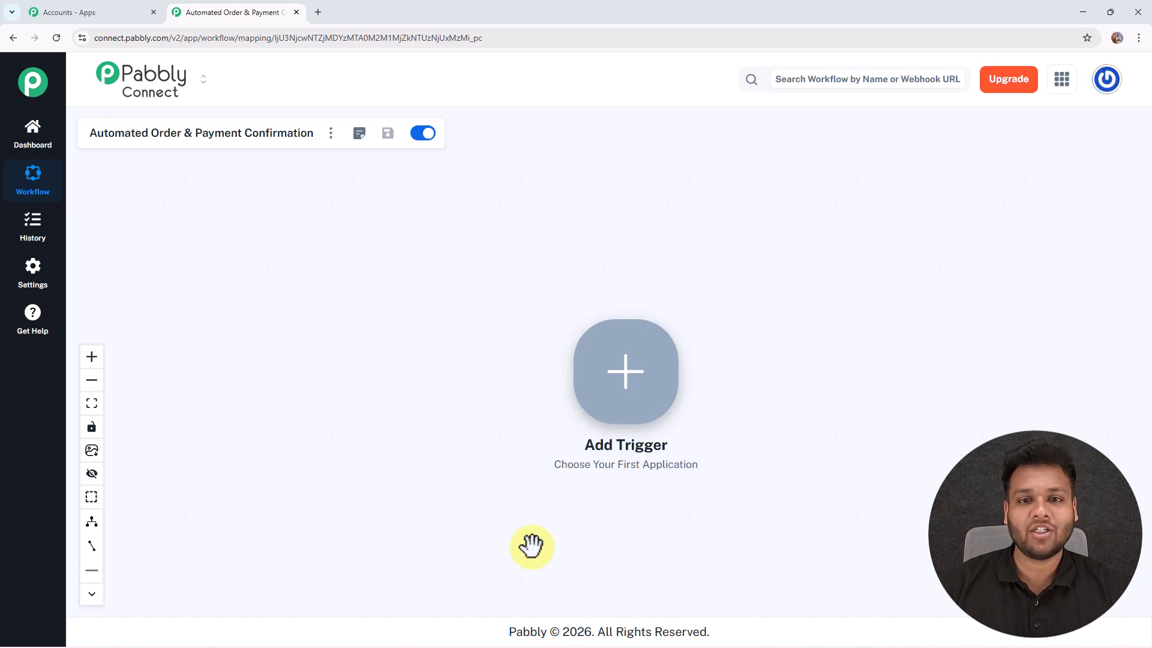
Add Razorpay as the workflow's trigger with the Payment Captured event and connect it.
left_click(616, 393)
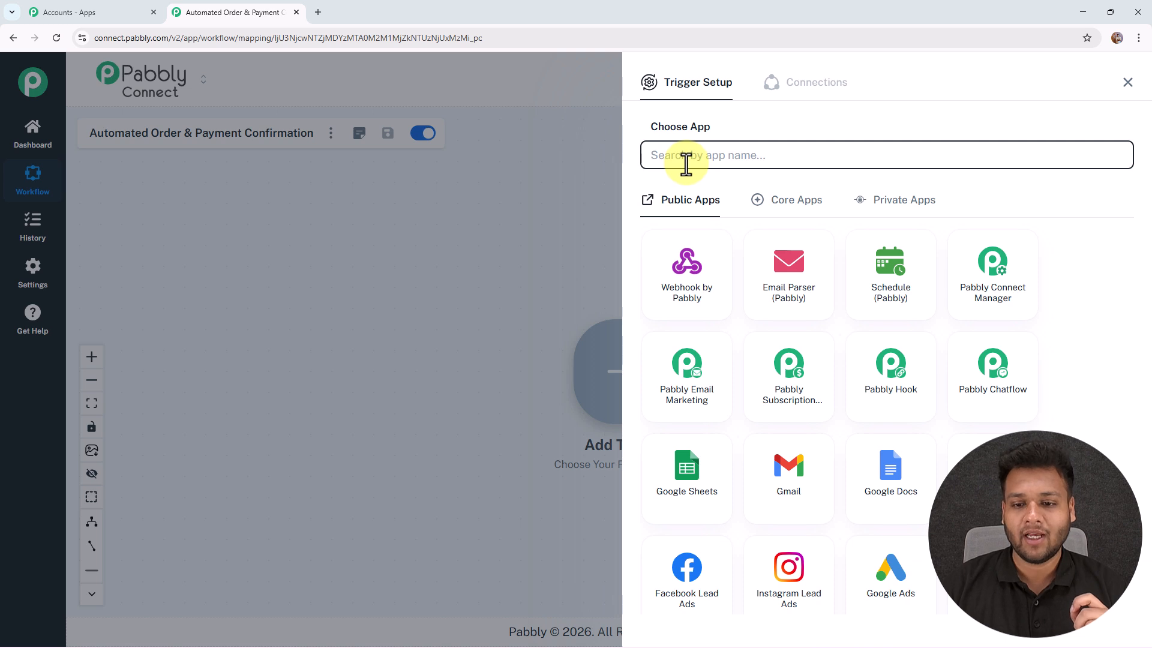
type("razorpay")
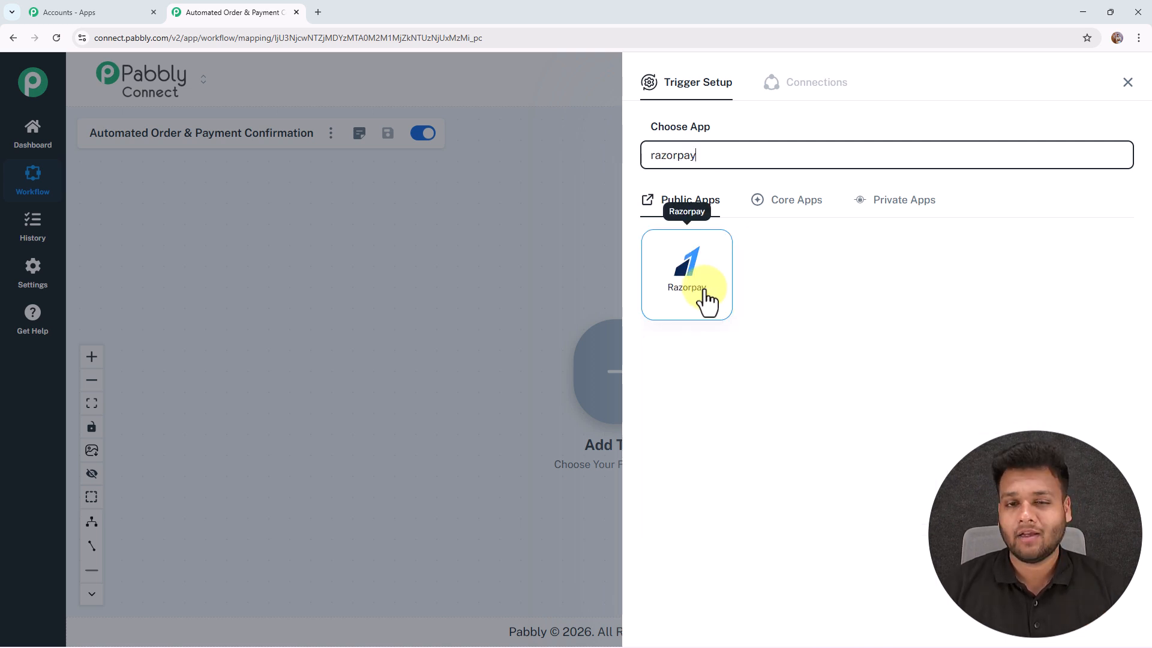
left_click(718, 278)
left_click(686, 217)
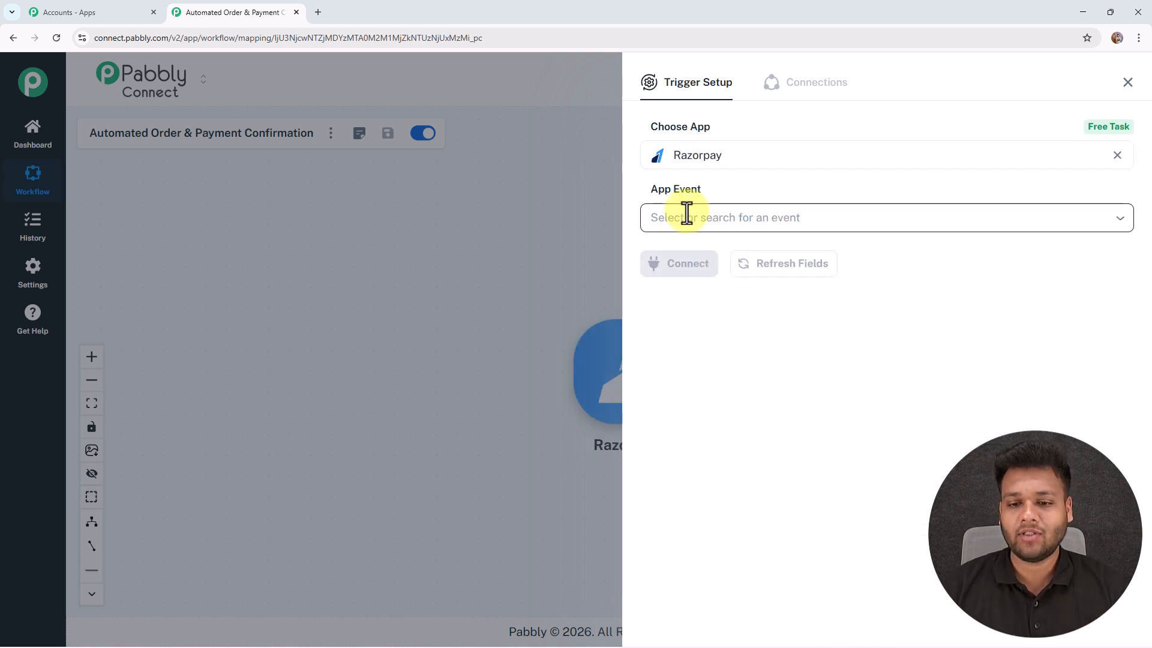
scroll(710, 329, "down", 5)
scroll(714, 333, "up", 3)
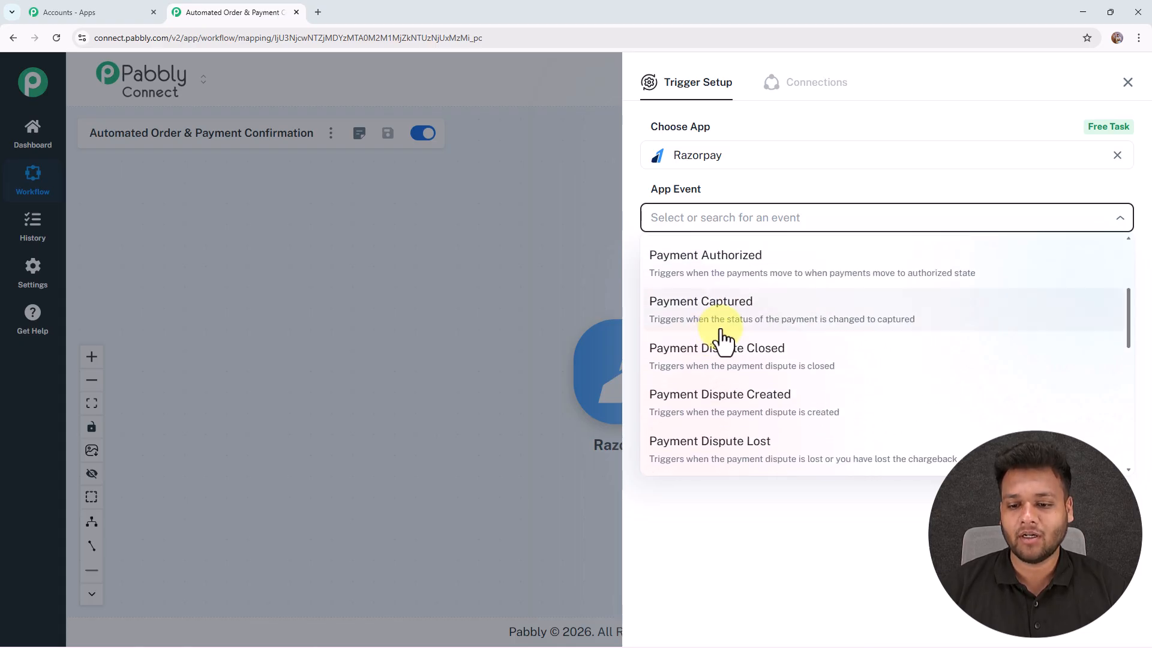
left_click(705, 318)
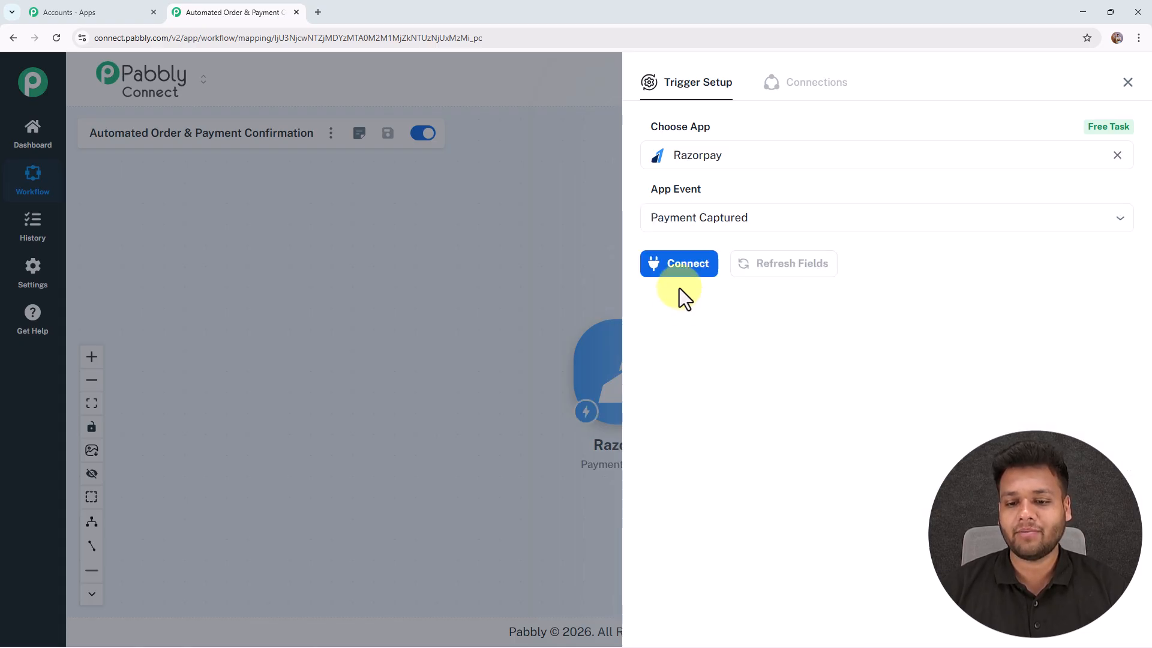
left_click(674, 279)
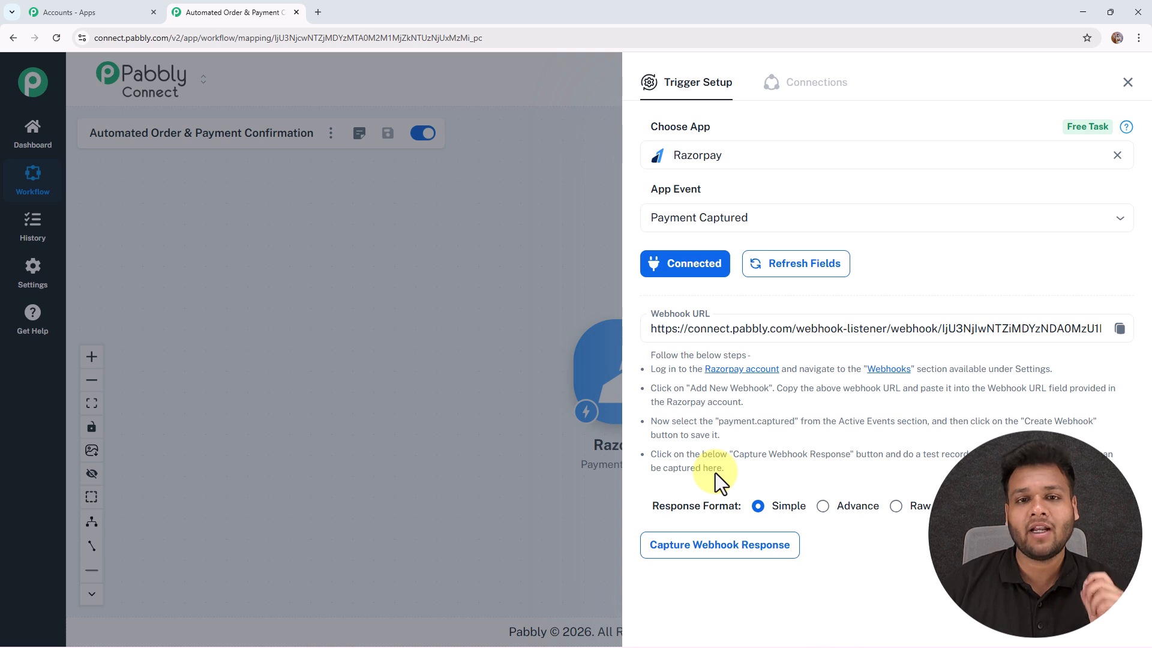
Switch to the Razorpay account, open its webhook settings and start adding a new webhook.
left_click(732, 370)
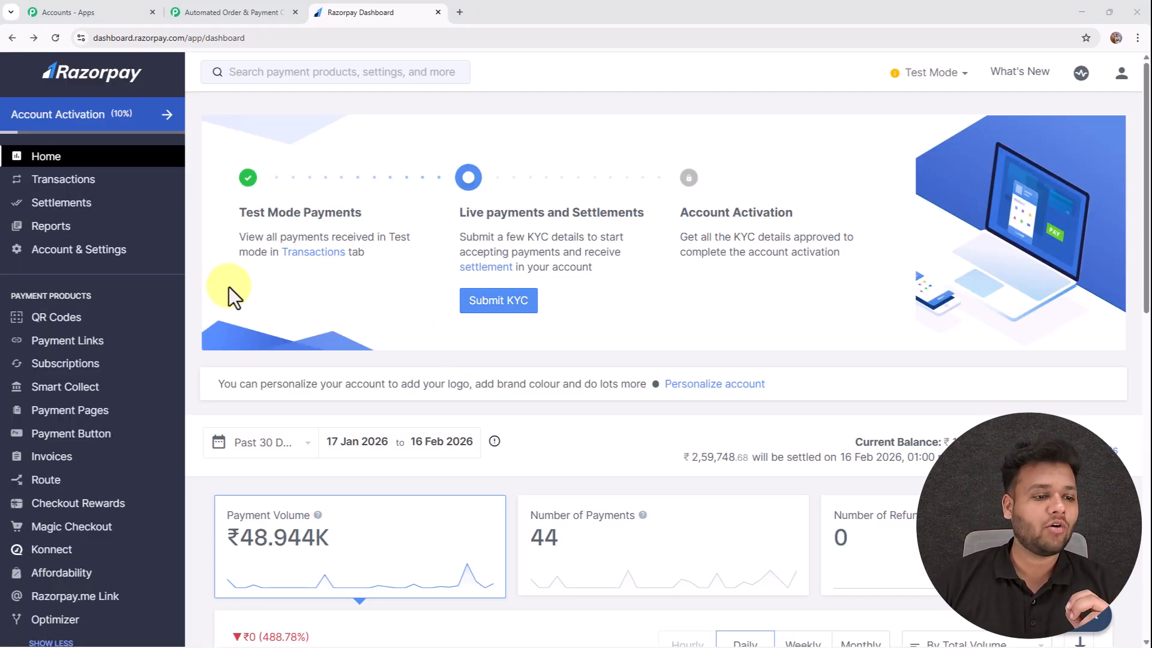
left_click(54, 251)
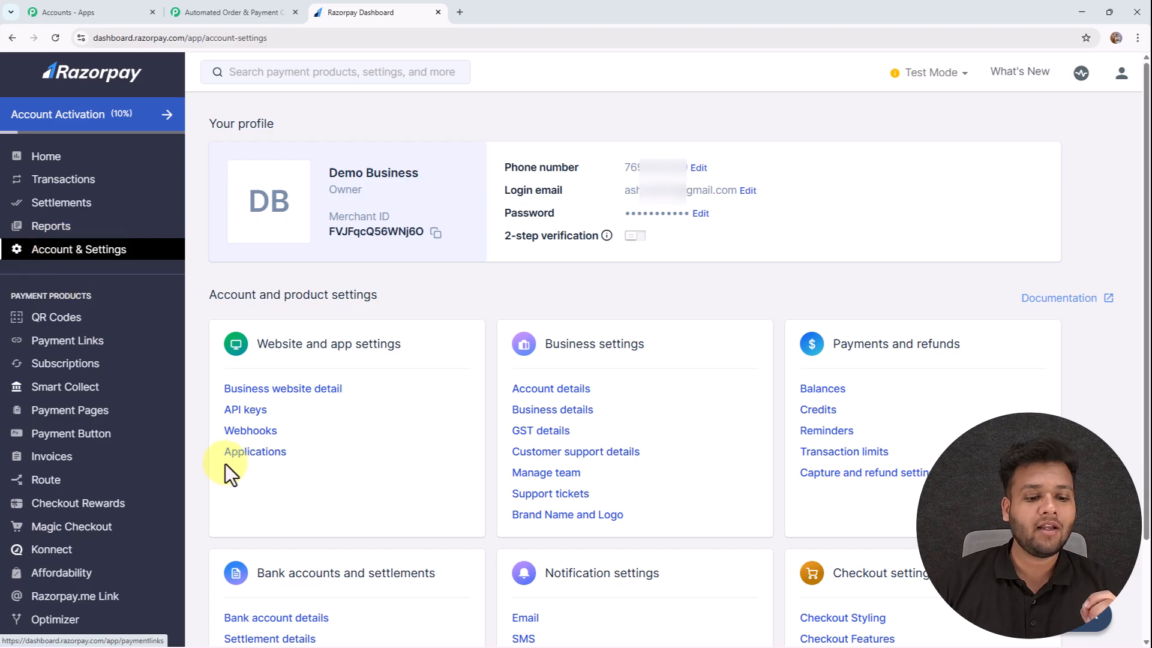
left_click(220, 436)
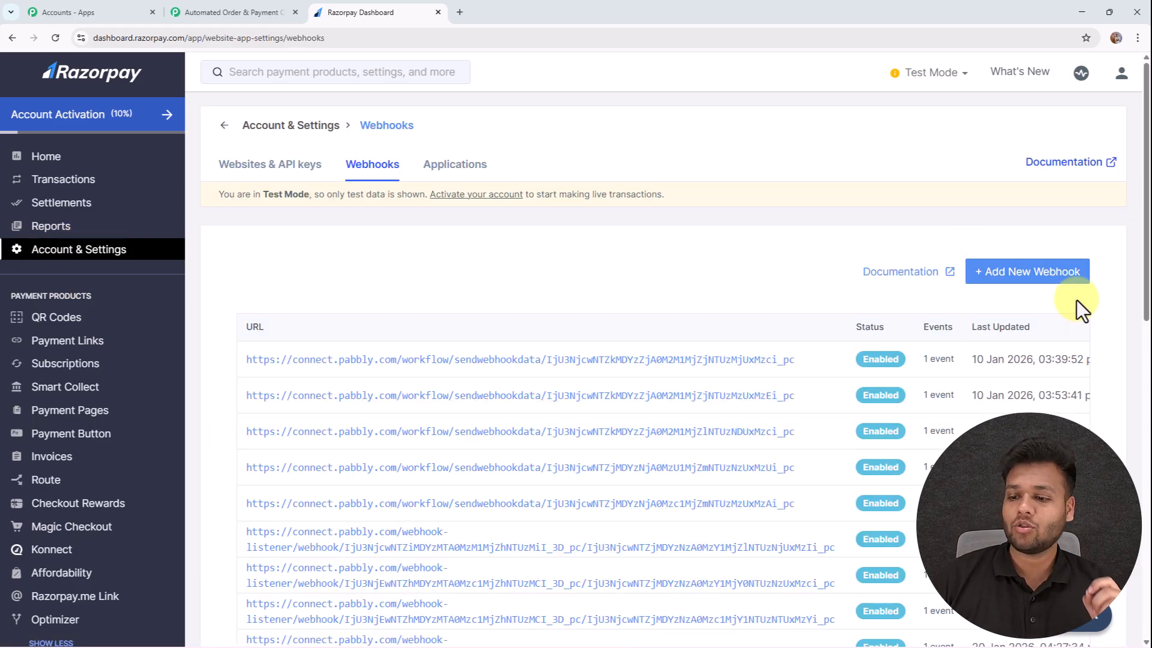
left_click(1059, 284)
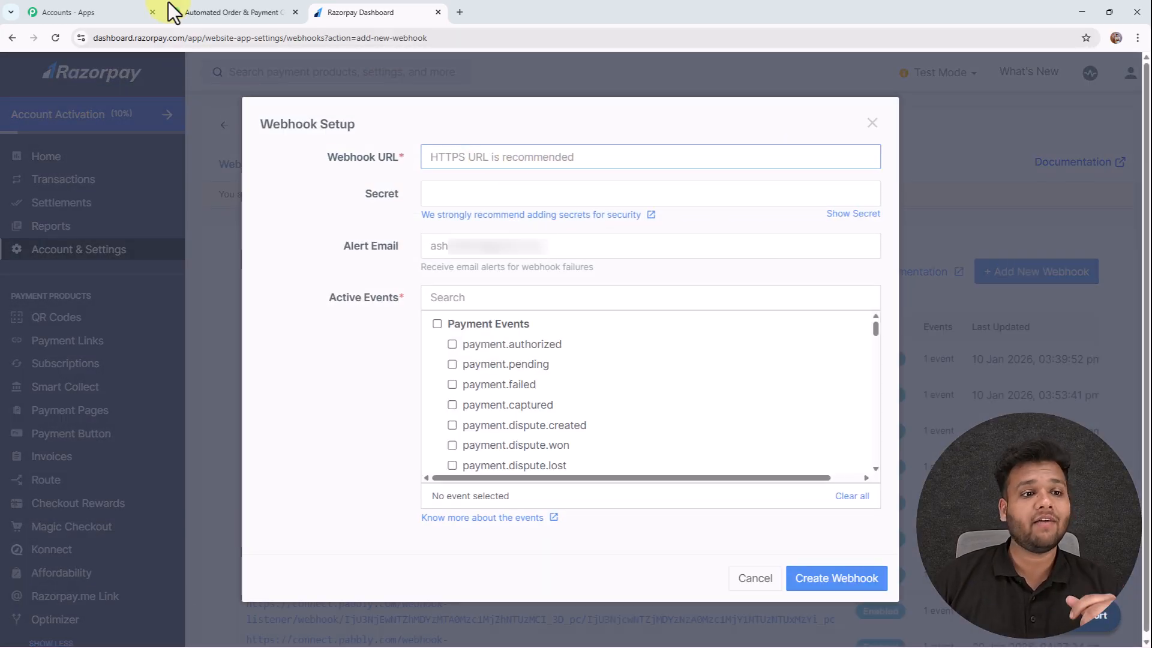
Create the Razorpay webhook with the webhook URL copied from the Pabbly trigger and the payment.captured event active.
left_click(239, 18)
left_click(1118, 328)
left_click(360, 12)
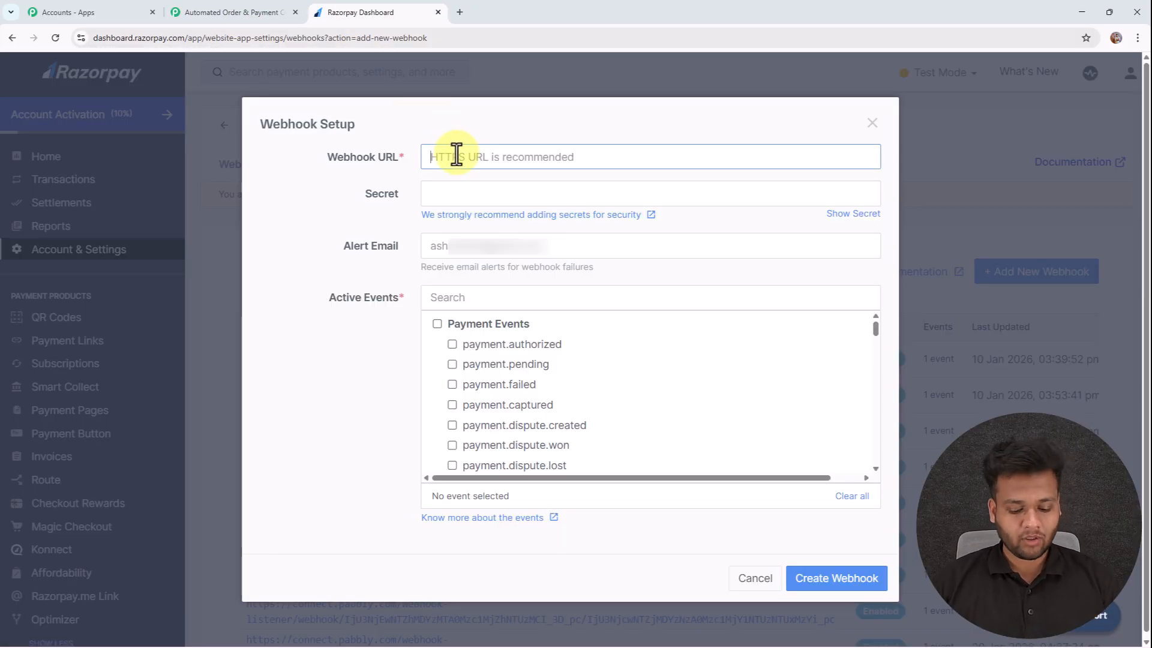
key("ctrl+v")
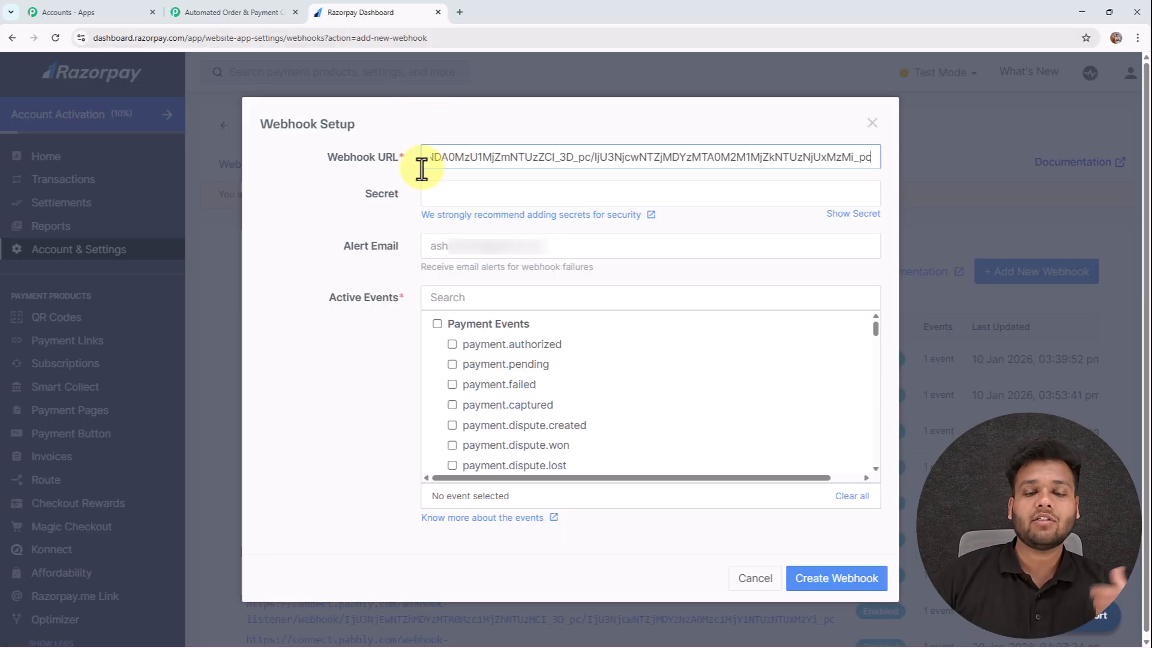
left_click(452, 404)
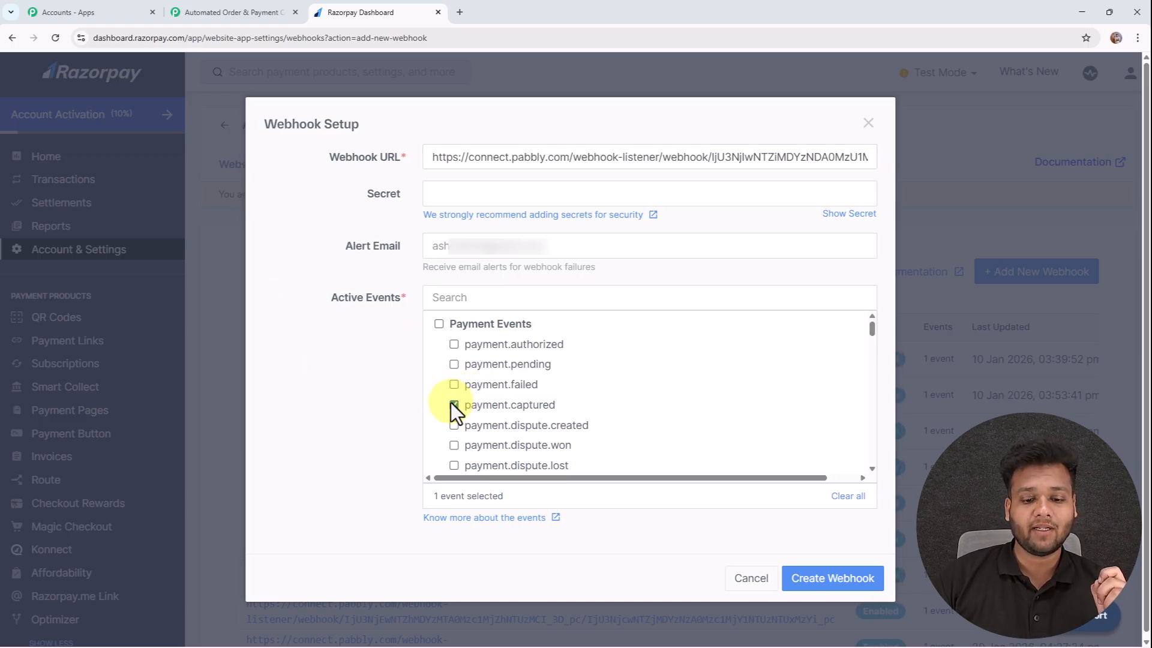
left_click(835, 580)
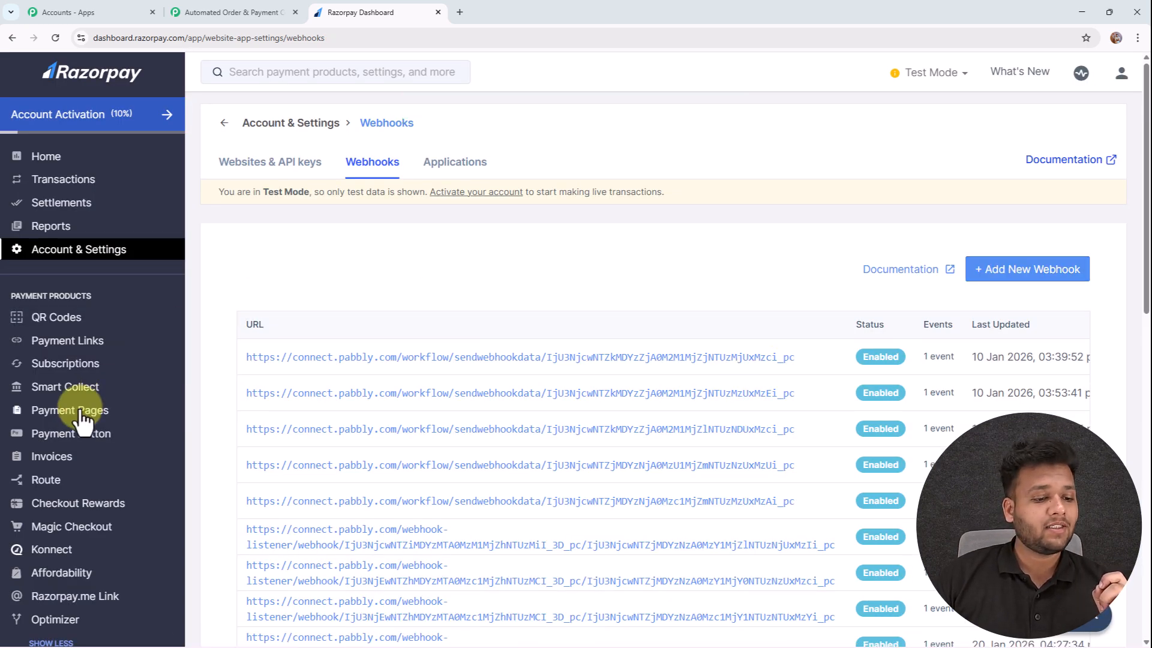
left_click(84, 421)
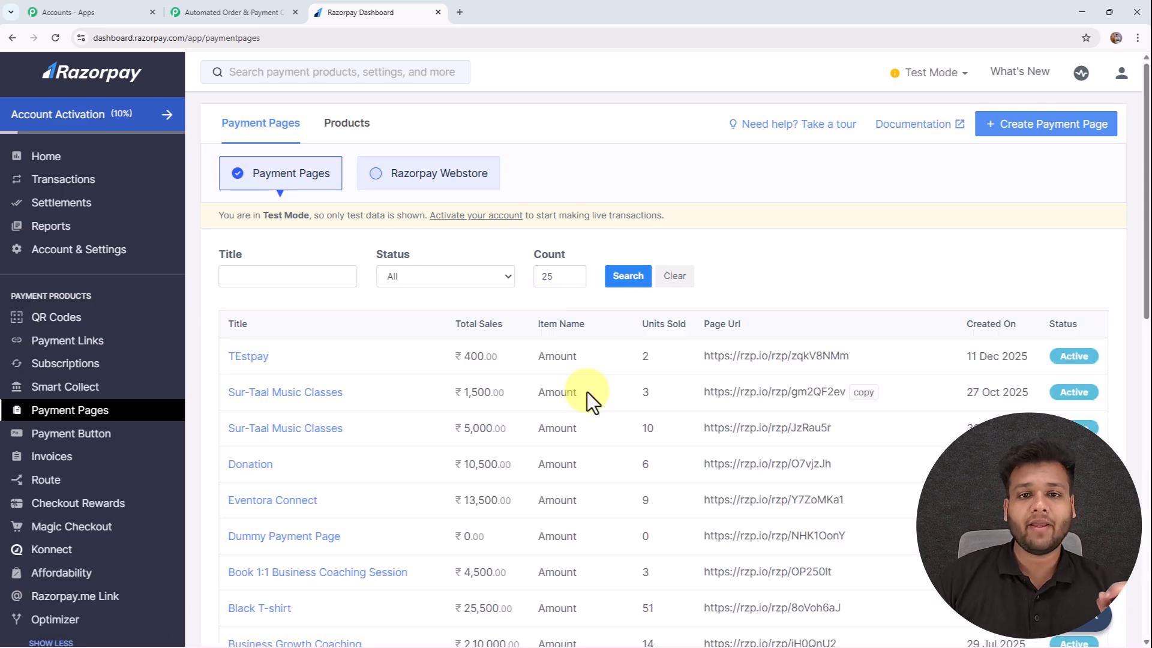
scroll(587, 391, "down", 3)
left_click(235, 432, "ctrl")
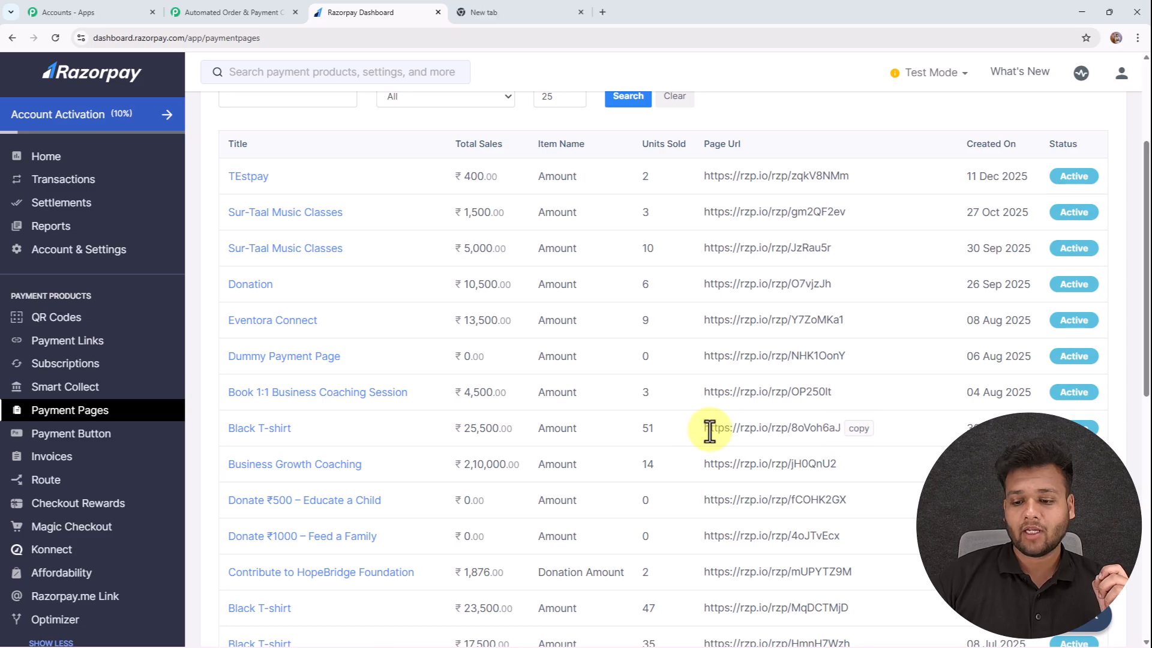
left_click(858, 428)
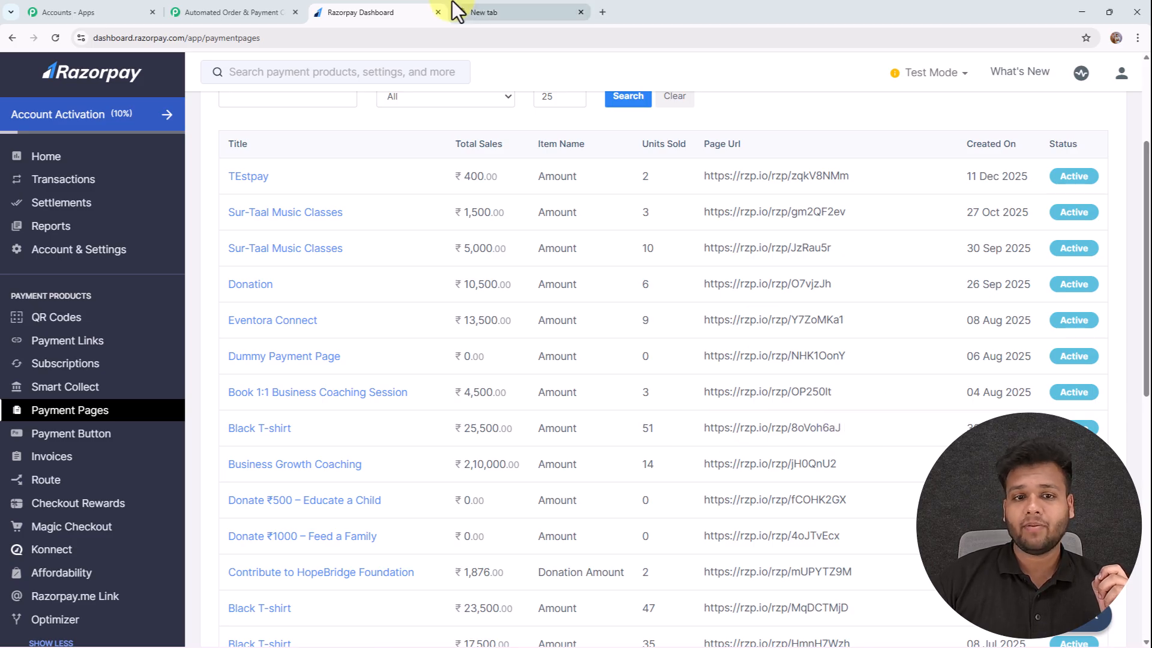
left_click(454, 11)
left_click(432, 263)
key("ctrl+v")
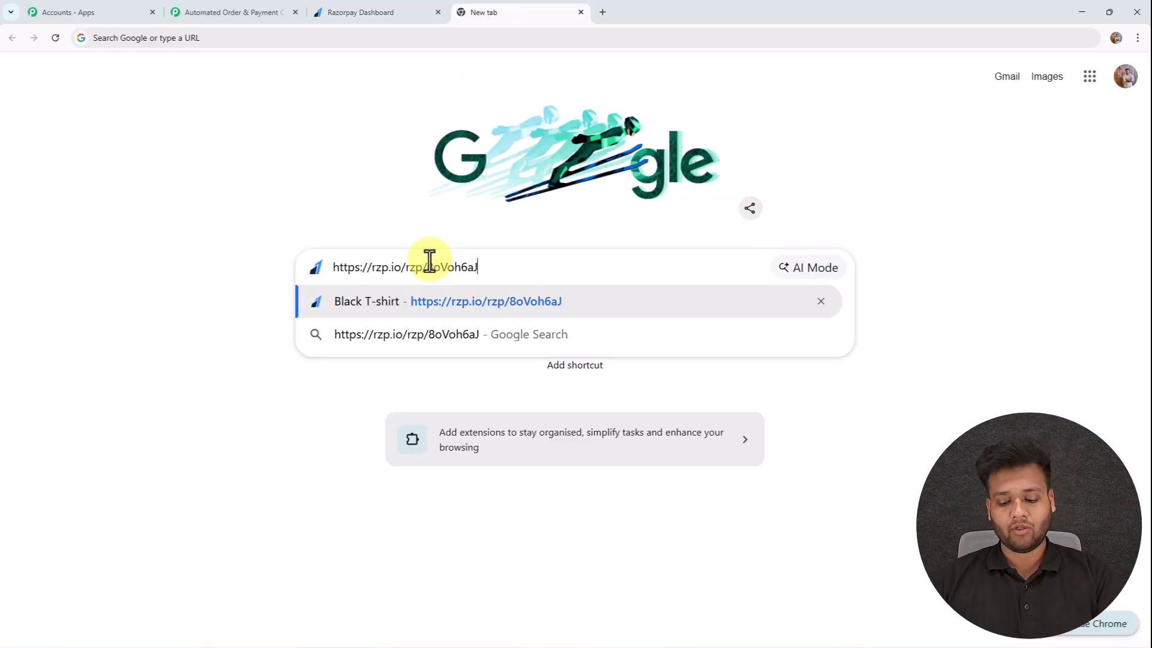
key("Return")
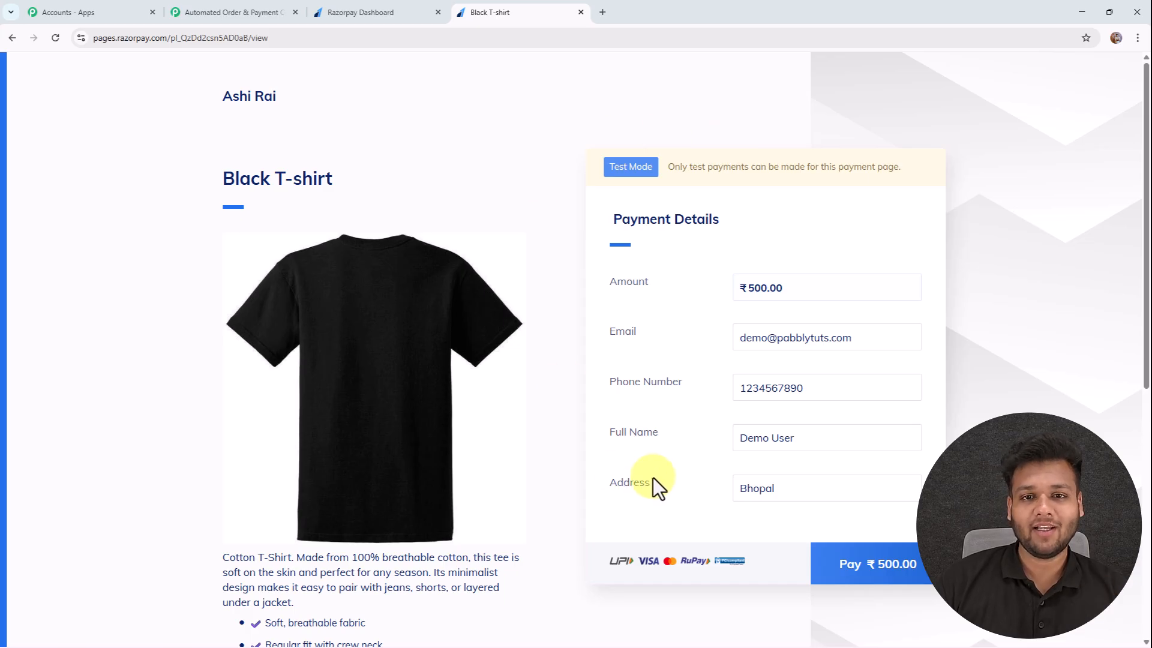
Submit the ₹500 test payment for the Black T-shirt and review the response captured by the Pabbly Razorpay trigger.
left_click(840, 559)
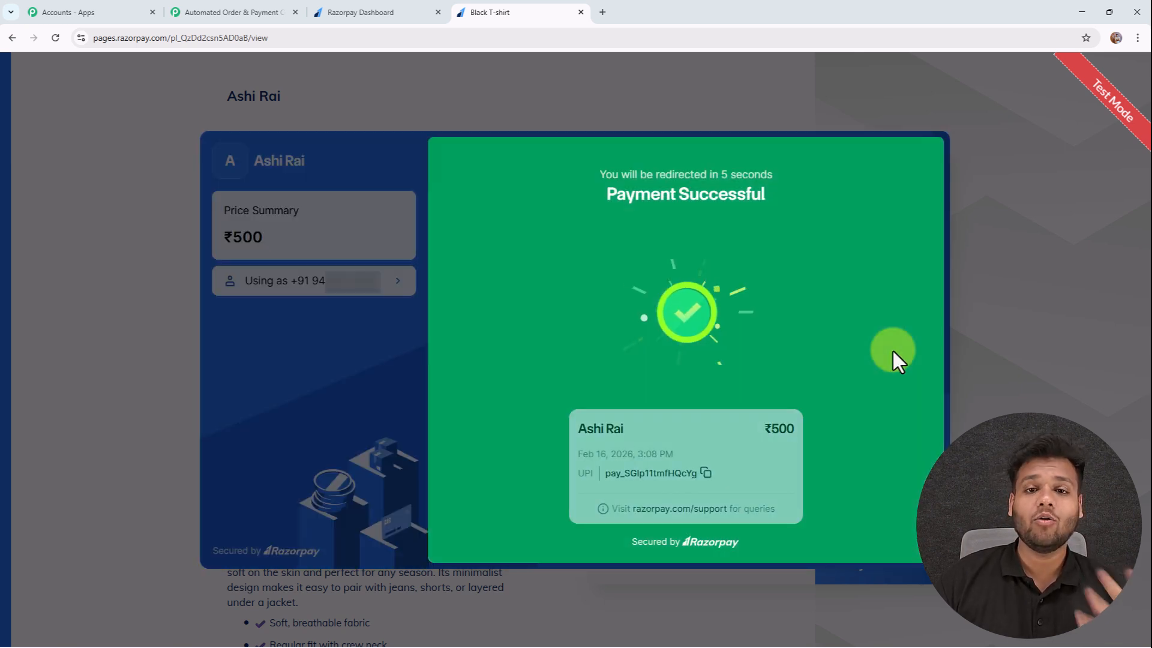
left_click(254, 9)
scroll(827, 409, "down", 3)
scroll(869, 361, "down", 3)
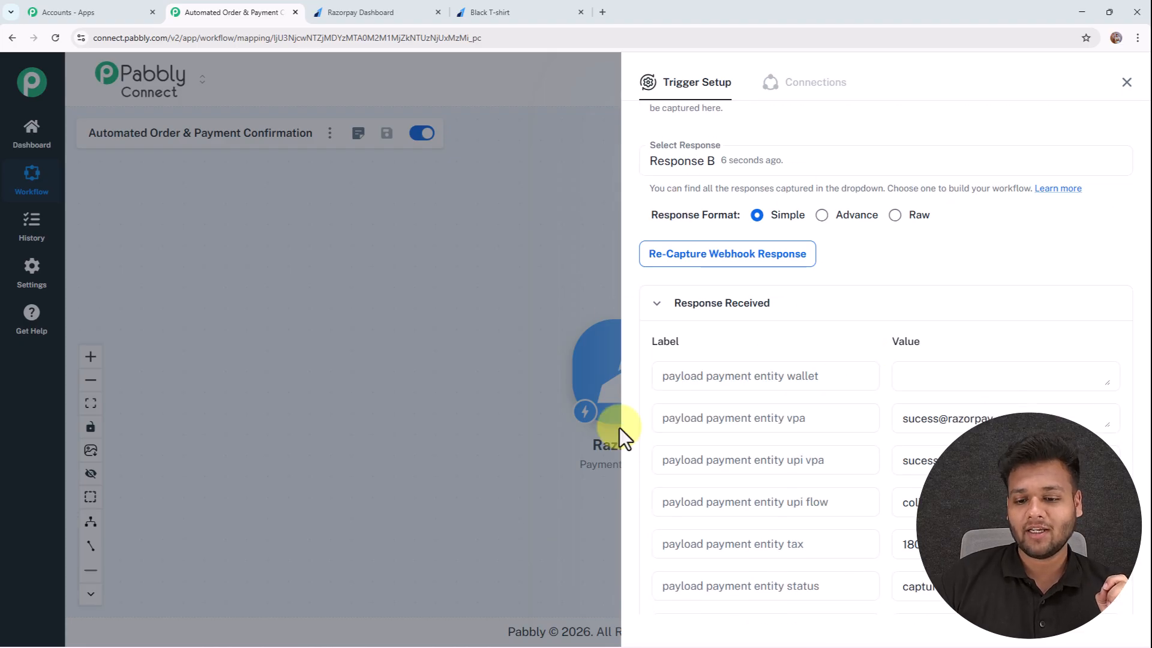
scroll(864, 249, "down", 2)
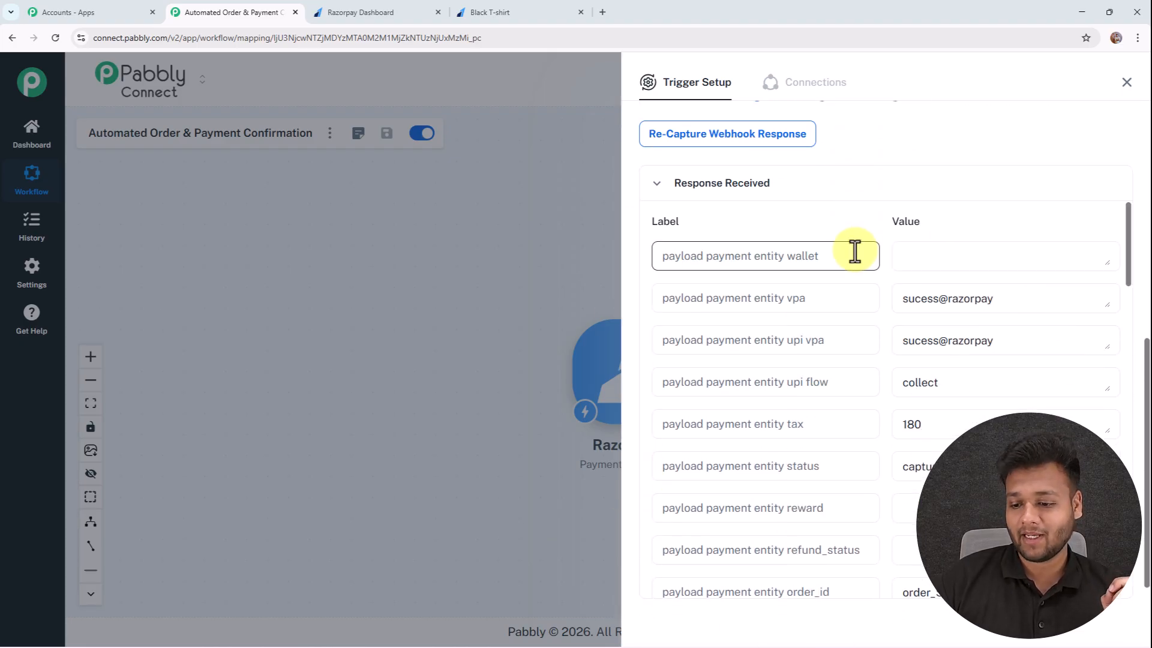
Examine the payment and customer fields in the response captured by the Razorpay trigger, and close the trigger setup.
scroll(851, 302, "down", 3)
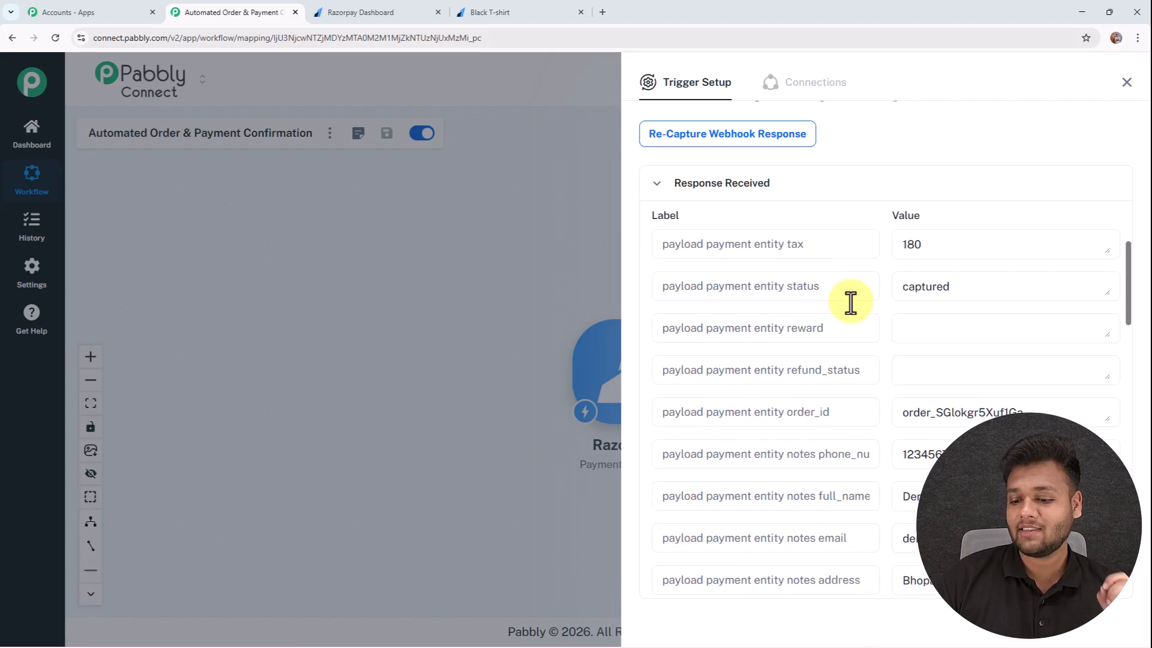
scroll(830, 288, "down", 2)
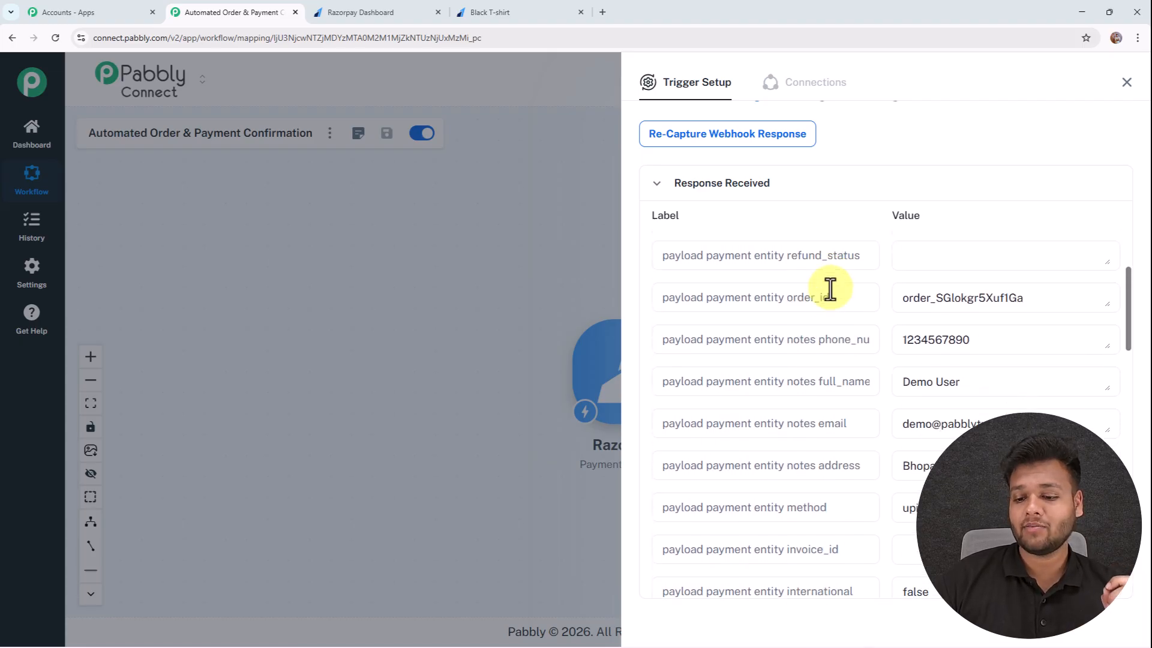
scroll(865, 411, "down", 2)
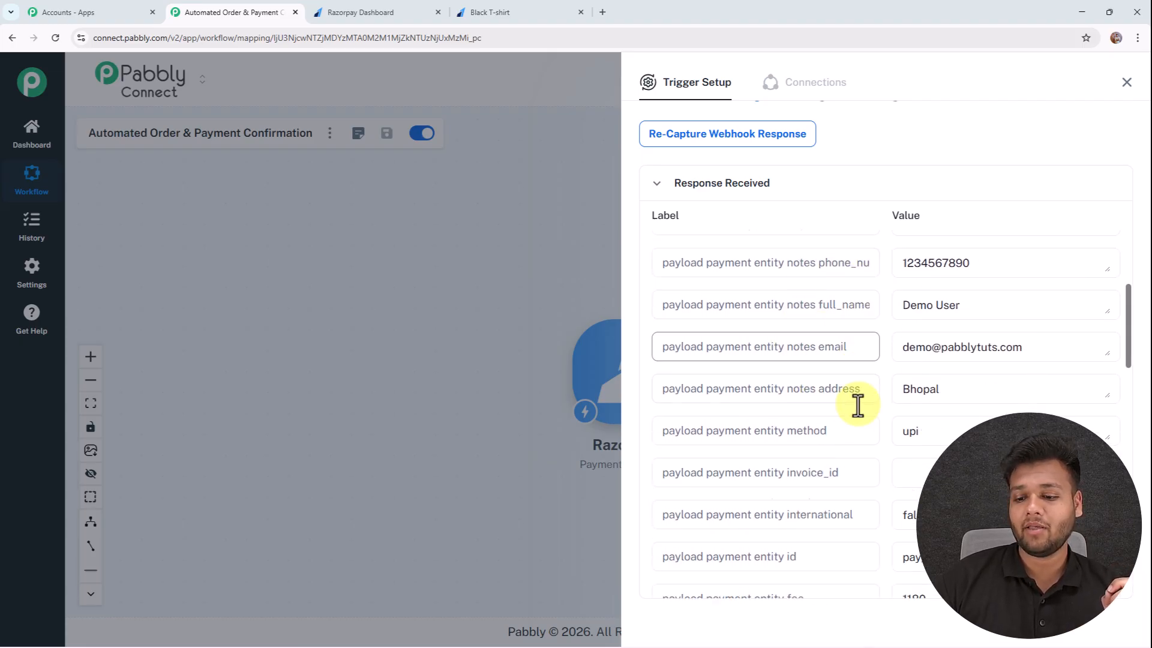
scroll(864, 366, "down", 3)
scroll(809, 369, "up", 7)
scroll(831, 373, "down", 2)
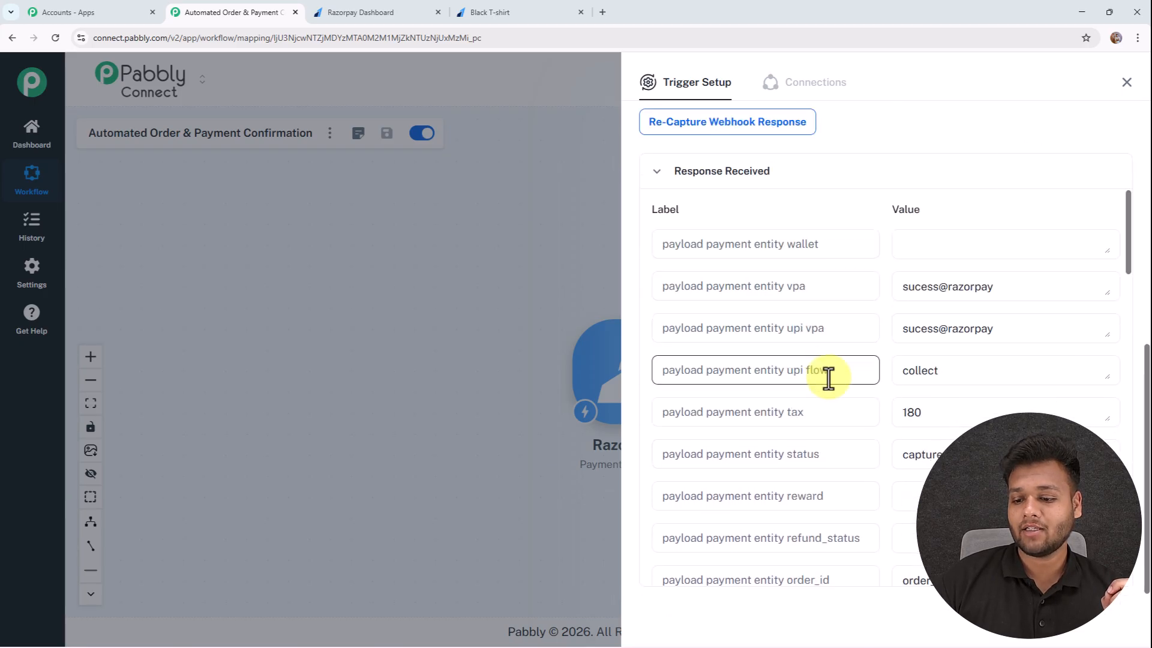
scroll(787, 507, "down", 1)
scroll(787, 507, "down", 6)
scroll(797, 450, "up", 4)
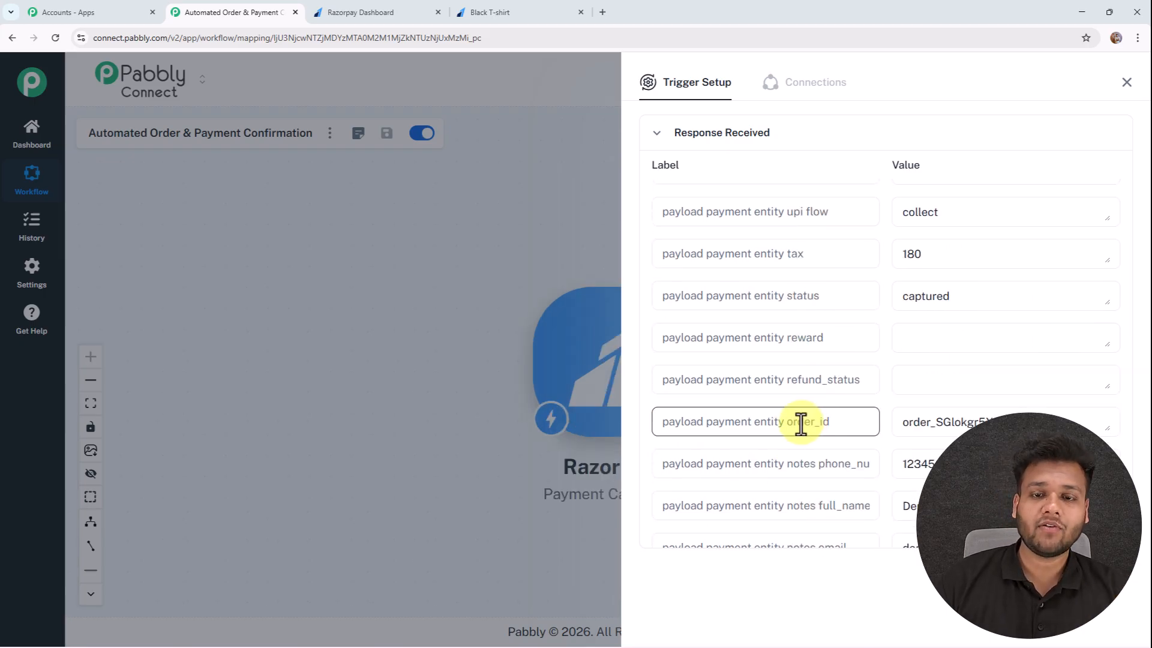
left_click(1125, 82)
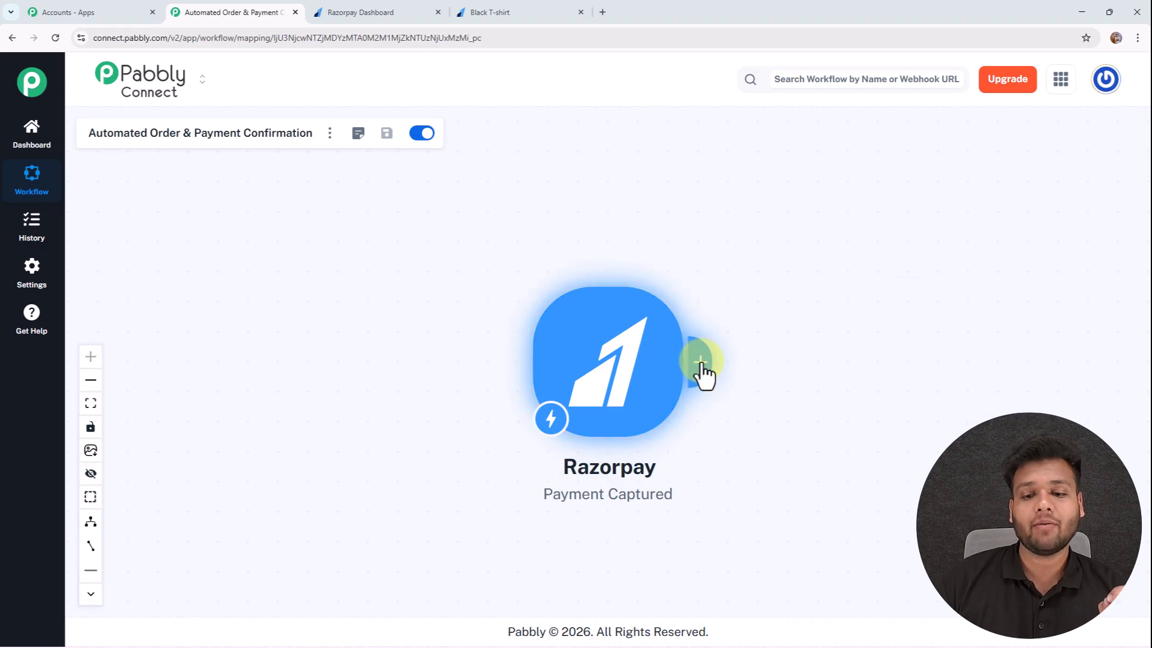
Add a Google Sheets action with the Add New Row event after the Razorpay trigger.
left_click(701, 375)
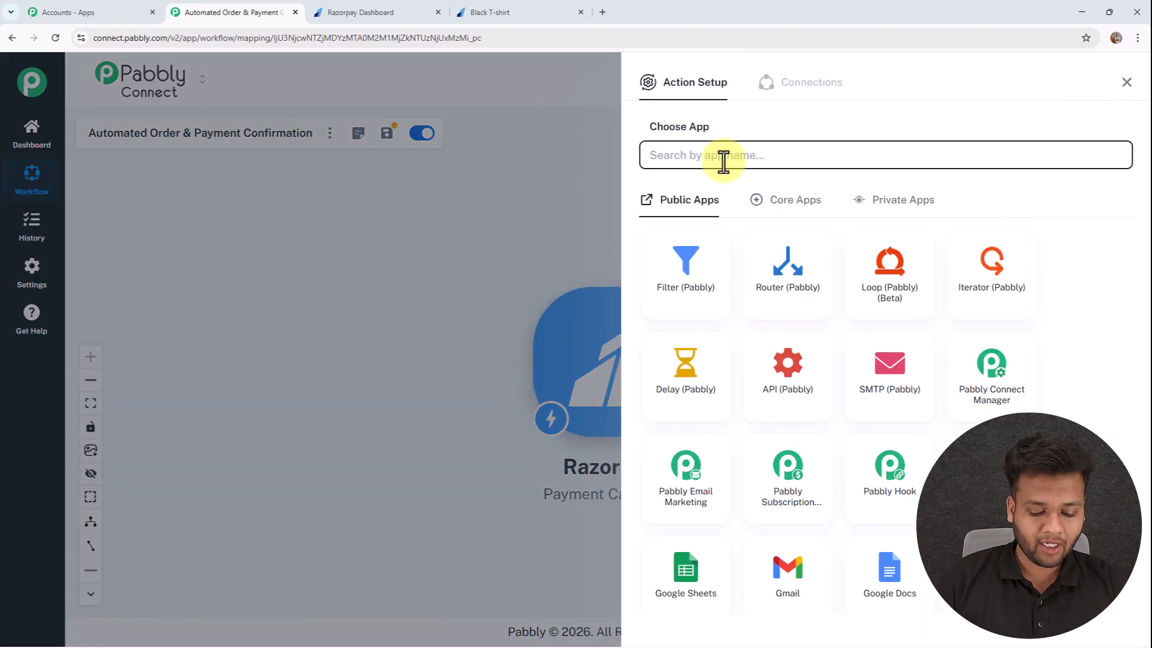
type("google sheets")
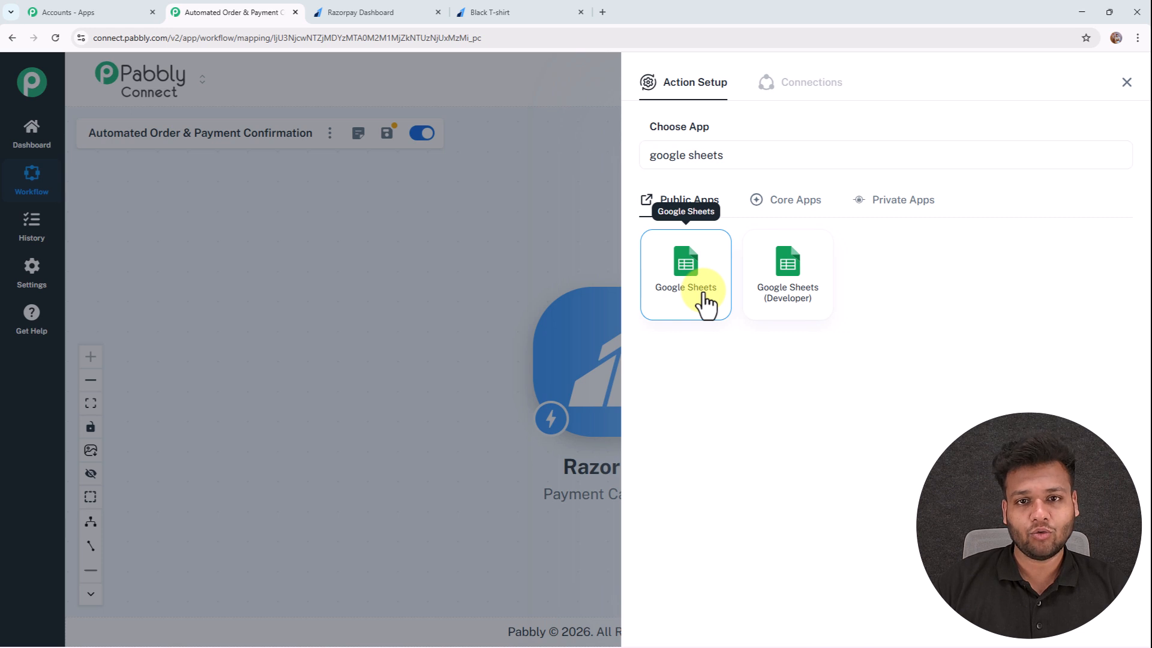
left_click(703, 300)
left_click(660, 218)
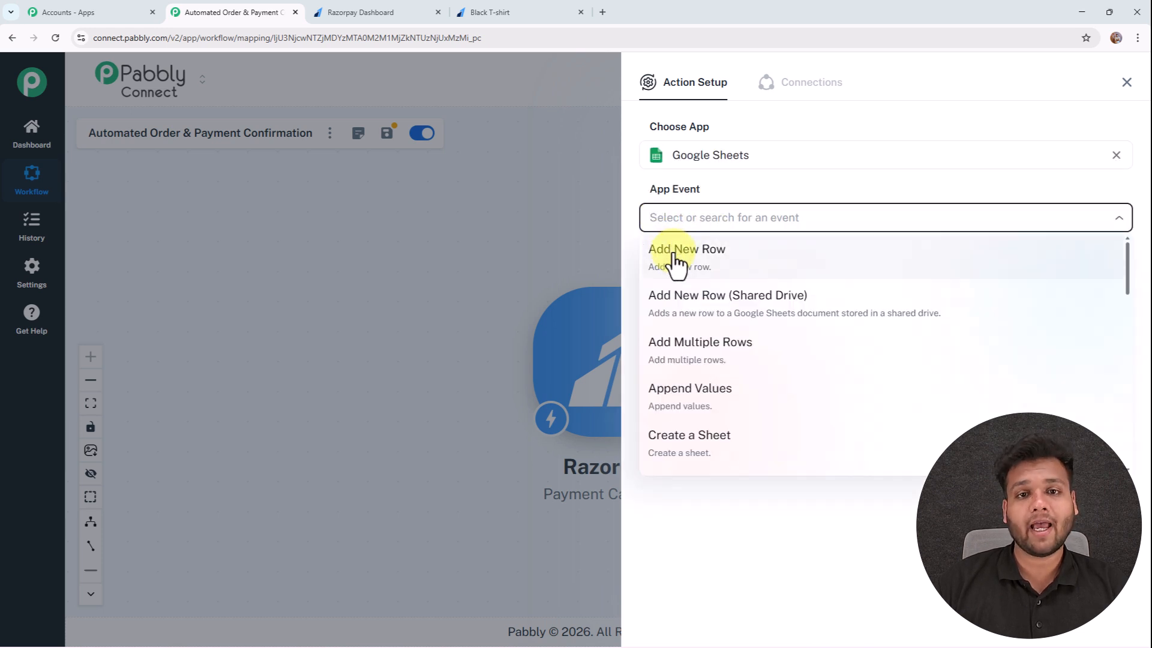
left_click(674, 259)
Connect the Google Sheets action to the Google account through a new connection.
left_click(689, 271)
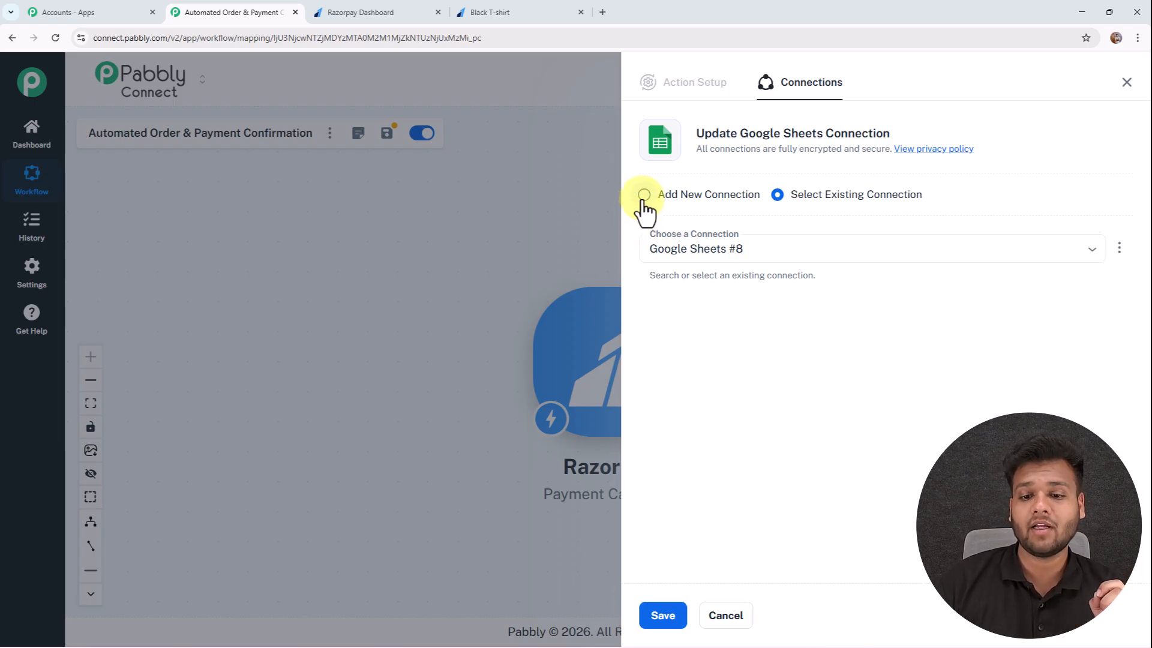
left_click(644, 195)
left_click(689, 348)
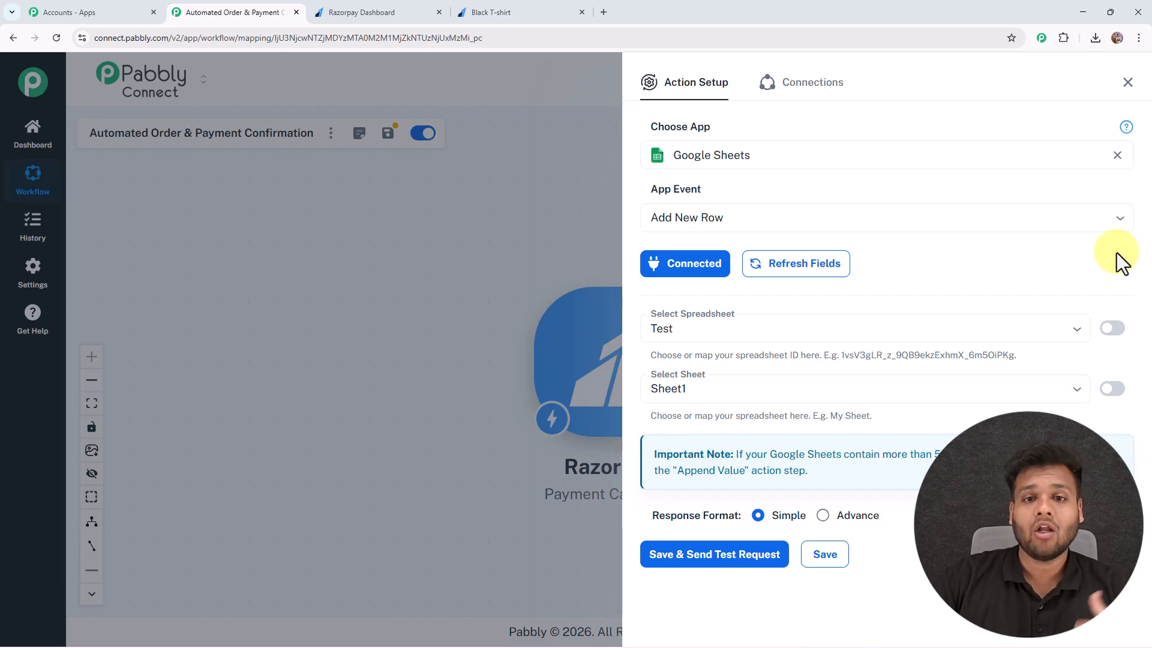
Search for sheets in a new browser tab and open the Payment Confirmaion Sheet in Google Sheets.
left_click(606, 14)
left_click(462, 267)
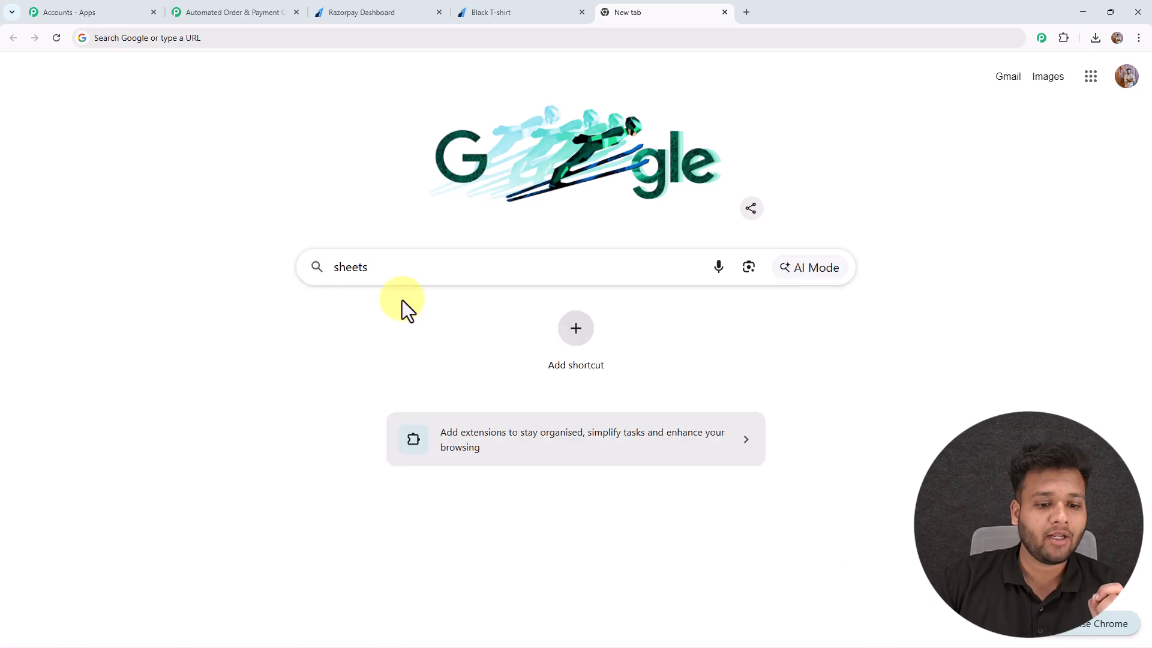
left_click(400, 301)
left_click(264, 221)
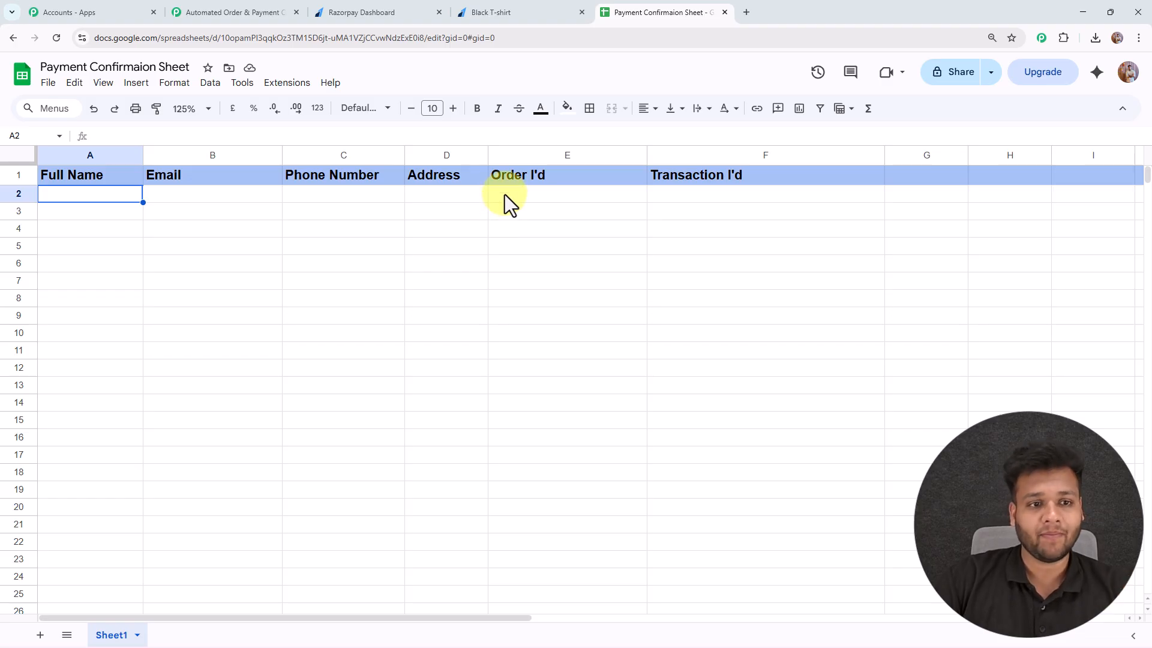
Return to Pabbly Connect, refresh the action's fields and select Payment Confirmaion Sheet as the spreadsheet, checking it against the open sheet.
left_click(264, 13)
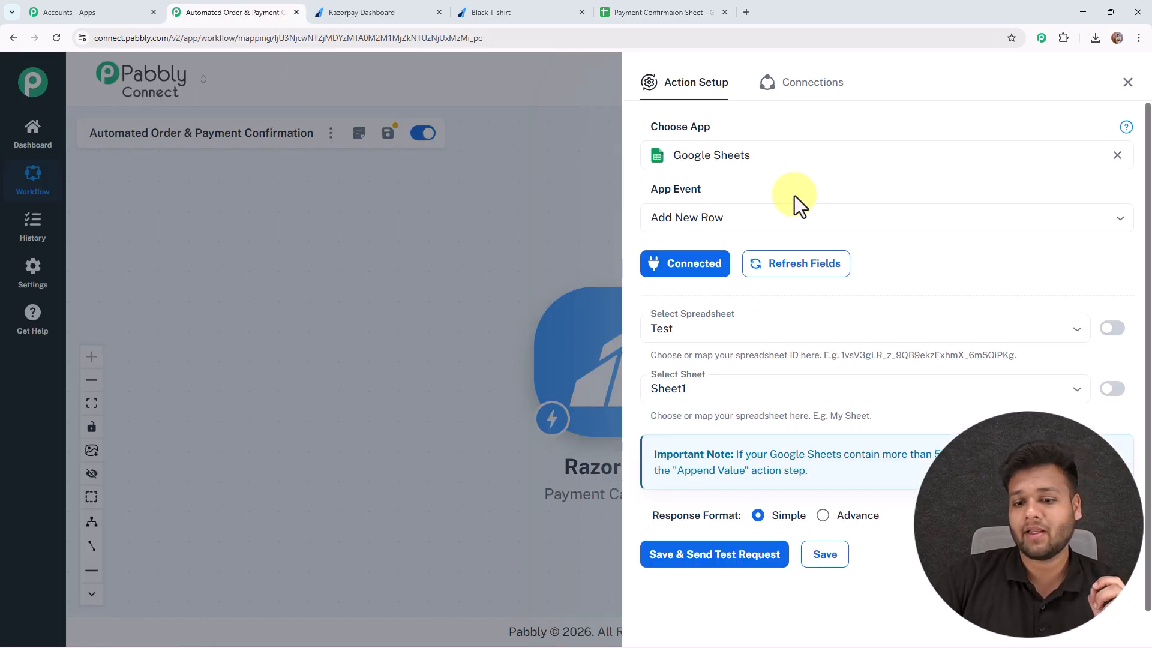
left_click(828, 268)
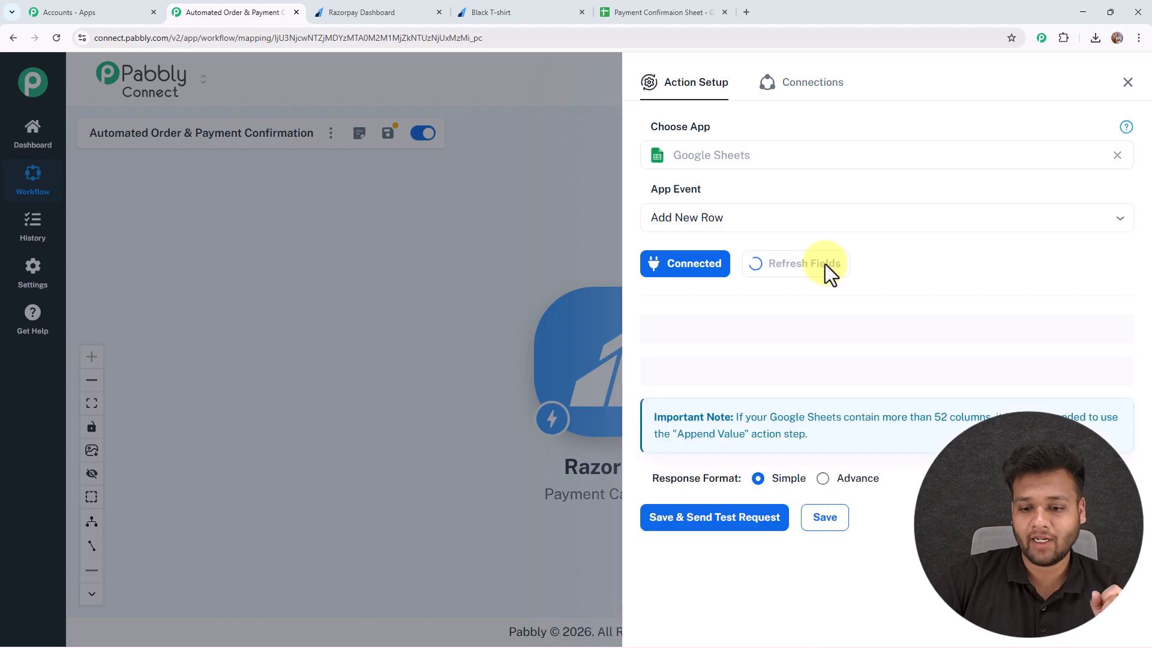
left_click(731, 323)
left_click(714, 361)
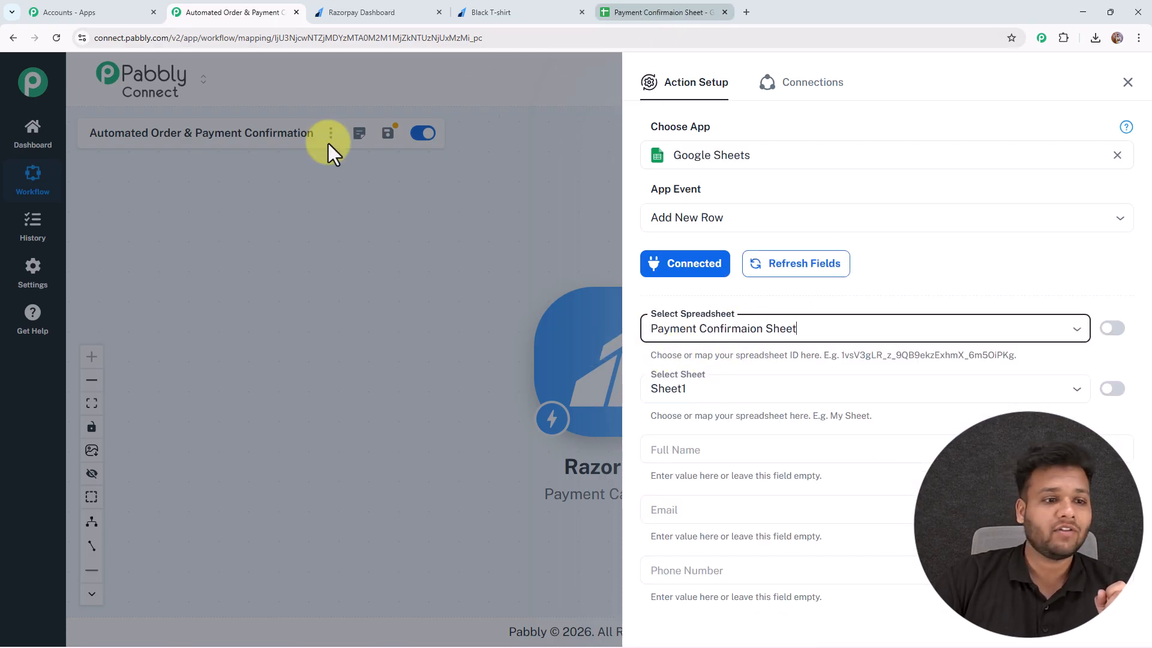
left_click(660, 12)
left_click(277, 13)
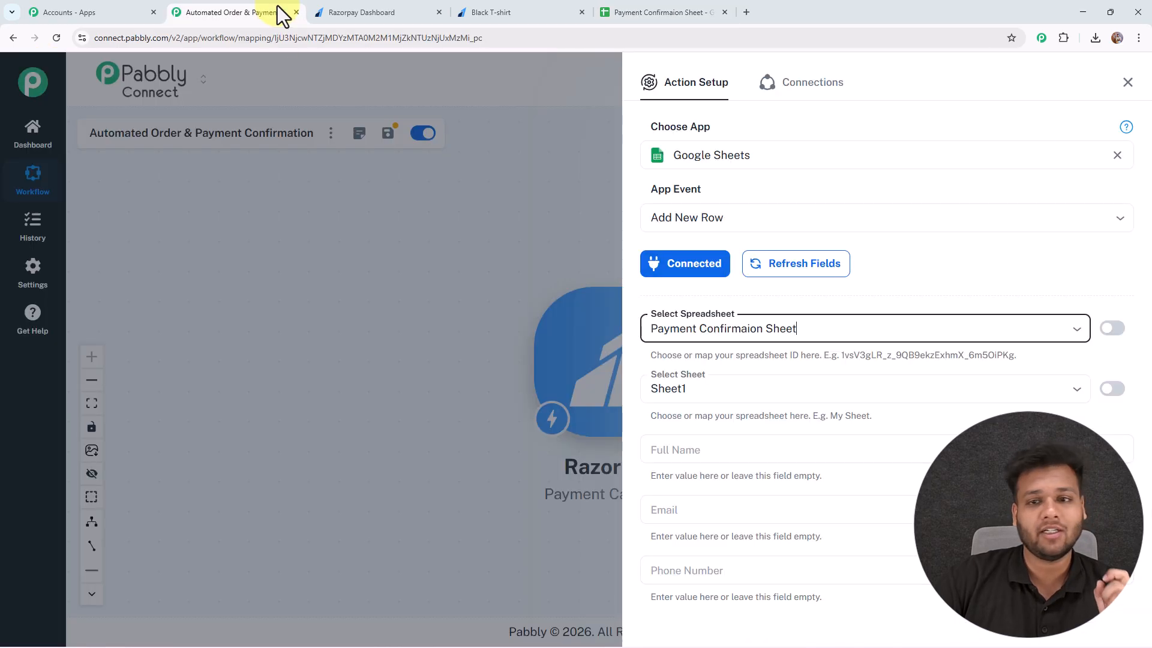
Map the new row's Full Name field to the payload payment entity notes full_name value from the Razorpay trigger.
scroll(685, 124, "down", 5)
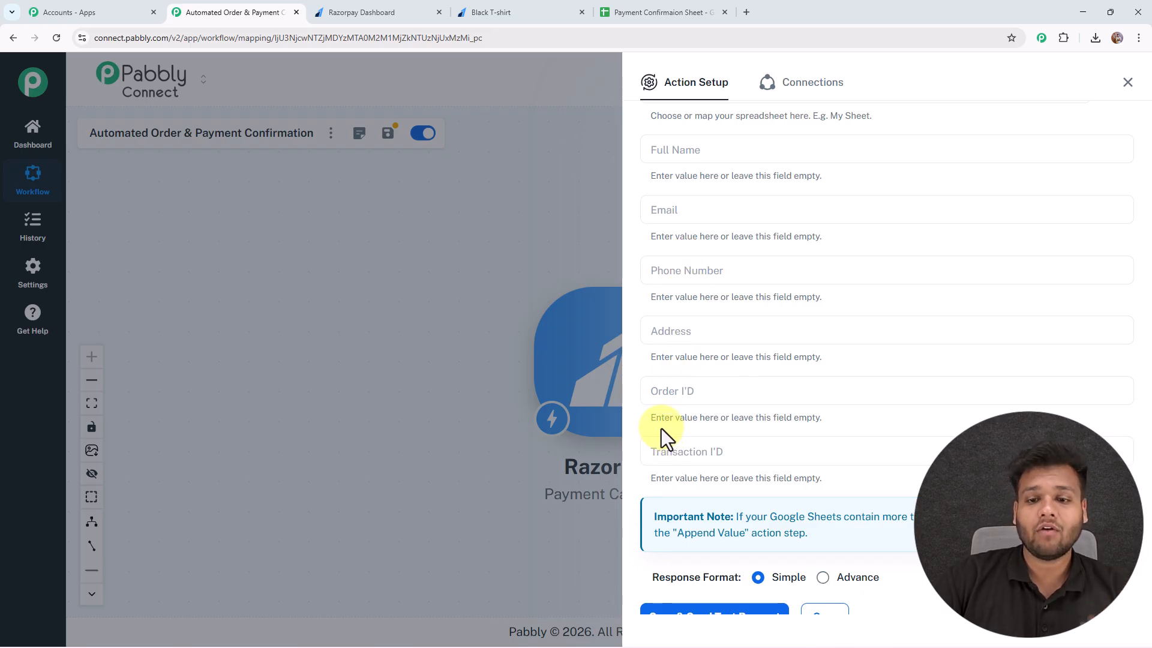
left_click(679, 151)
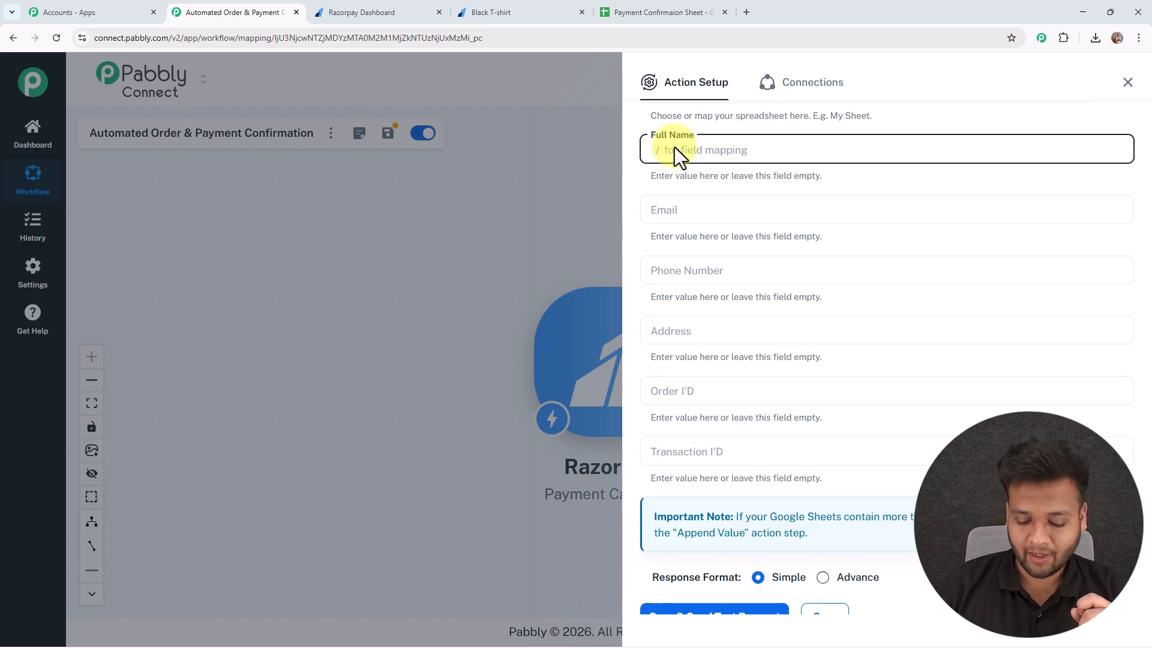
type("/")
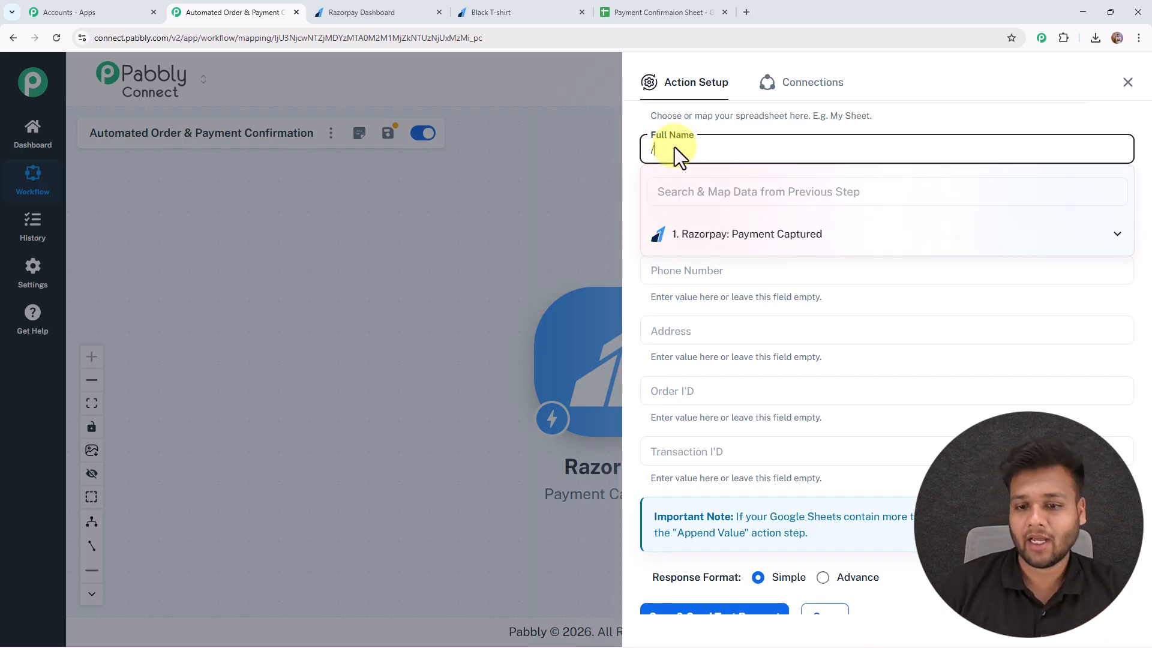
left_click(692, 235)
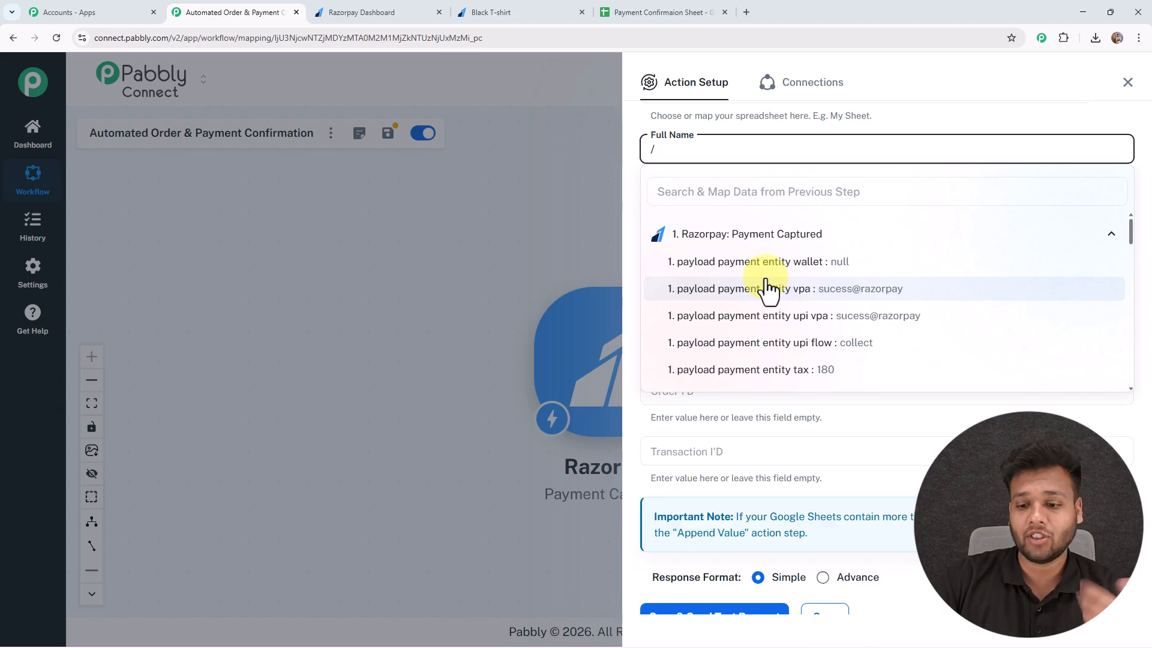
scroll(764, 290, "down", 2)
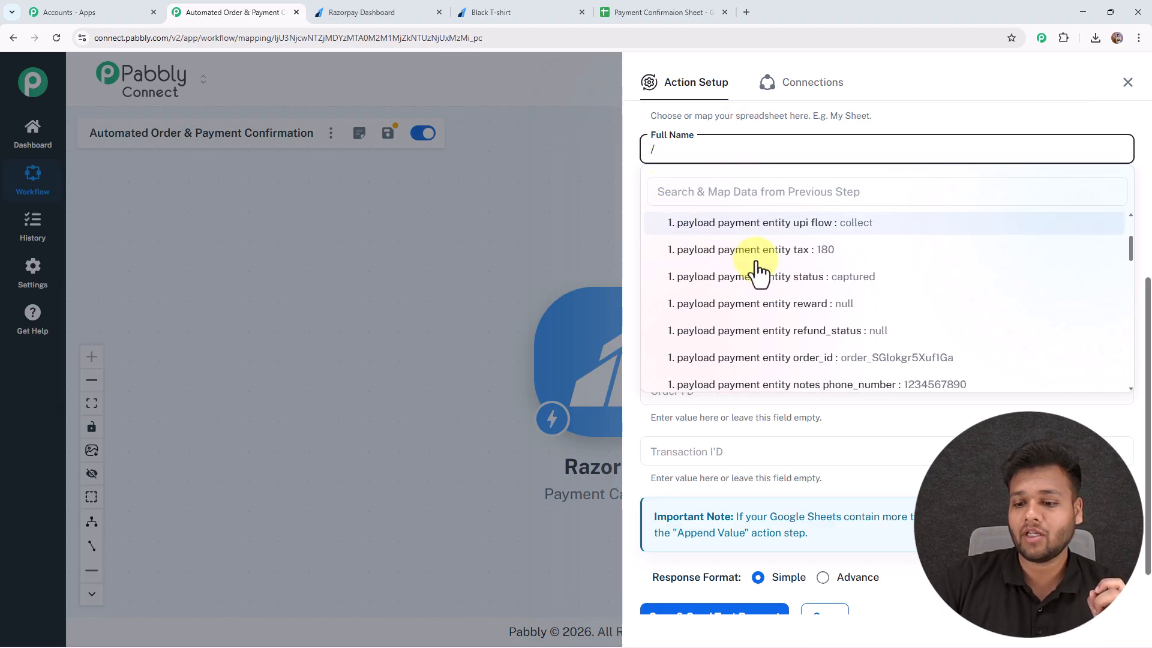
scroll(760, 288, "down", 5)
scroll(821, 269, "up", 1)
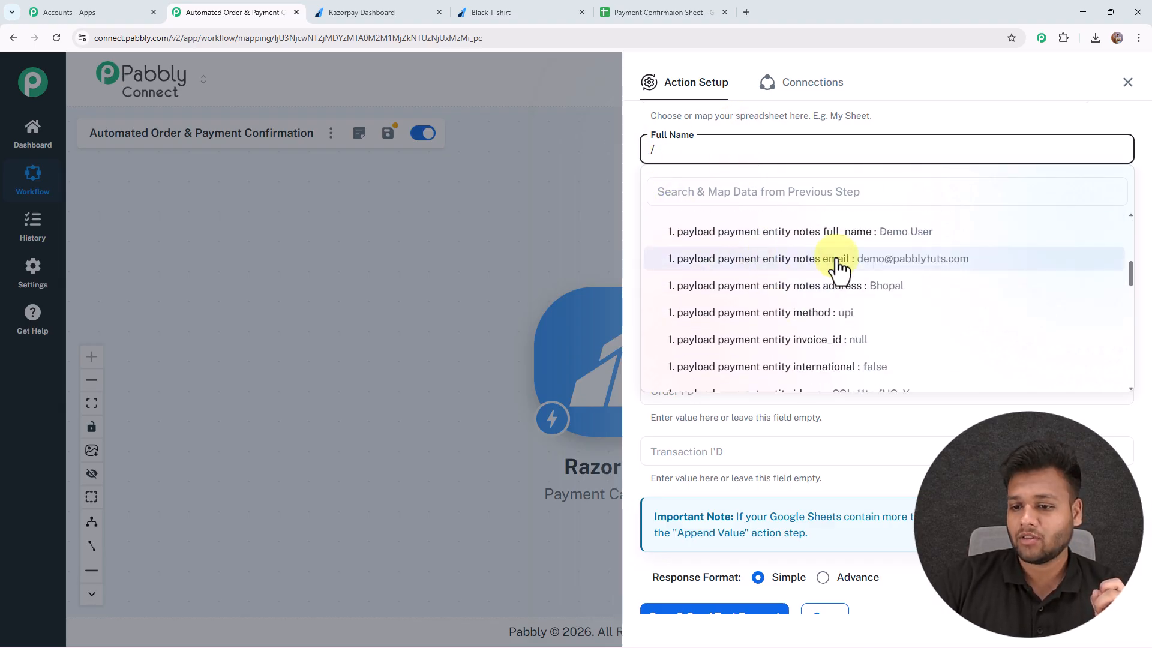
left_click(876, 240)
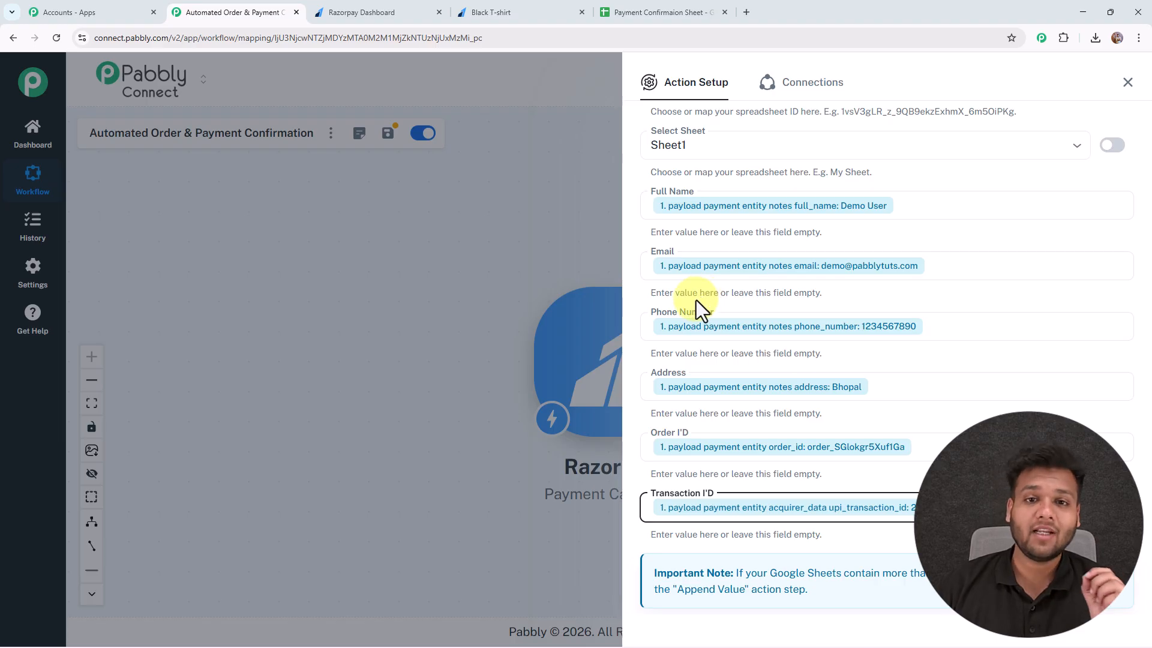
Save the Google Sheets action with a test request, check the added row in the Payment Confirmaion Sheet and close the action setup.
scroll(682, 301, "down", 2)
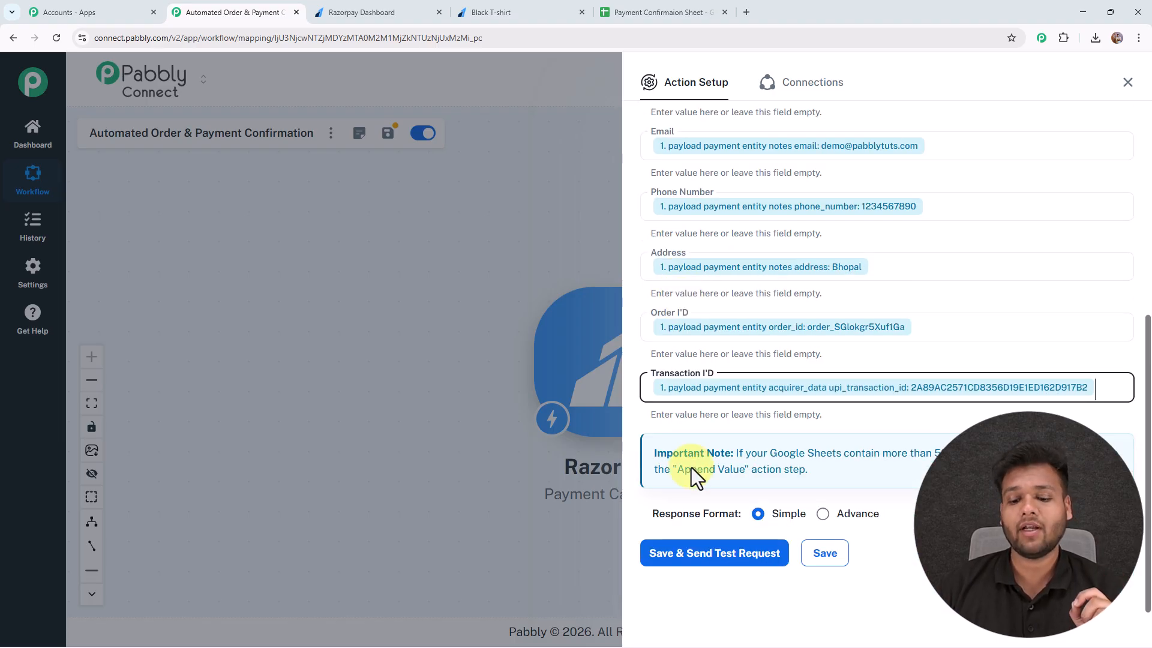
left_click(702, 552)
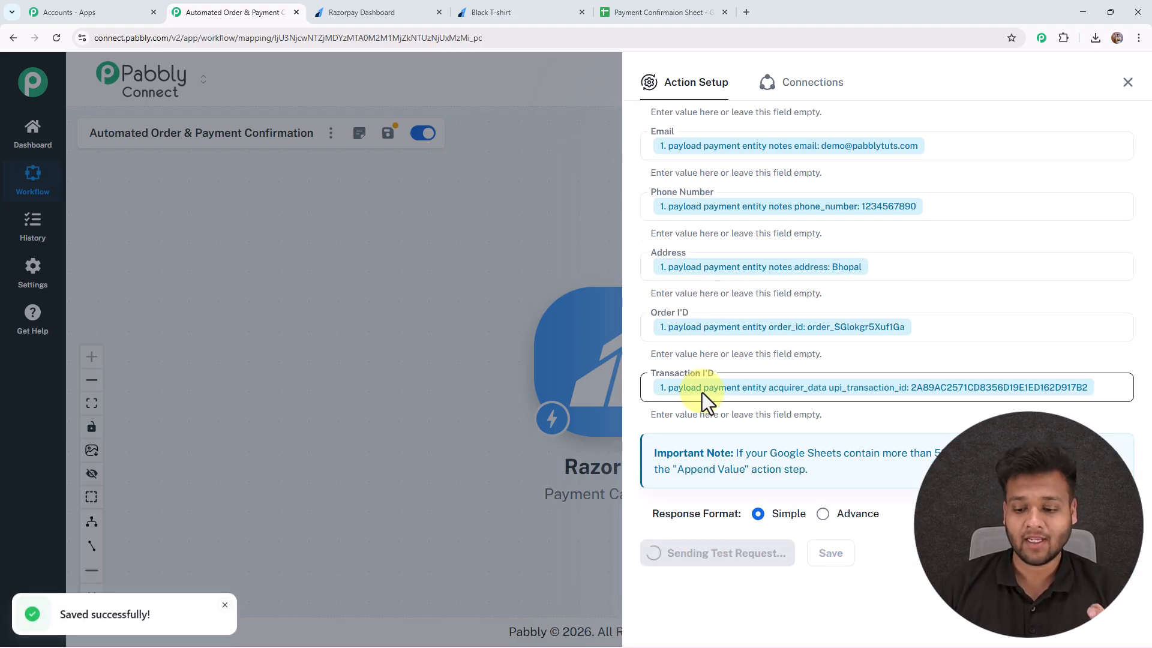
scroll(741, 436, "down", 3)
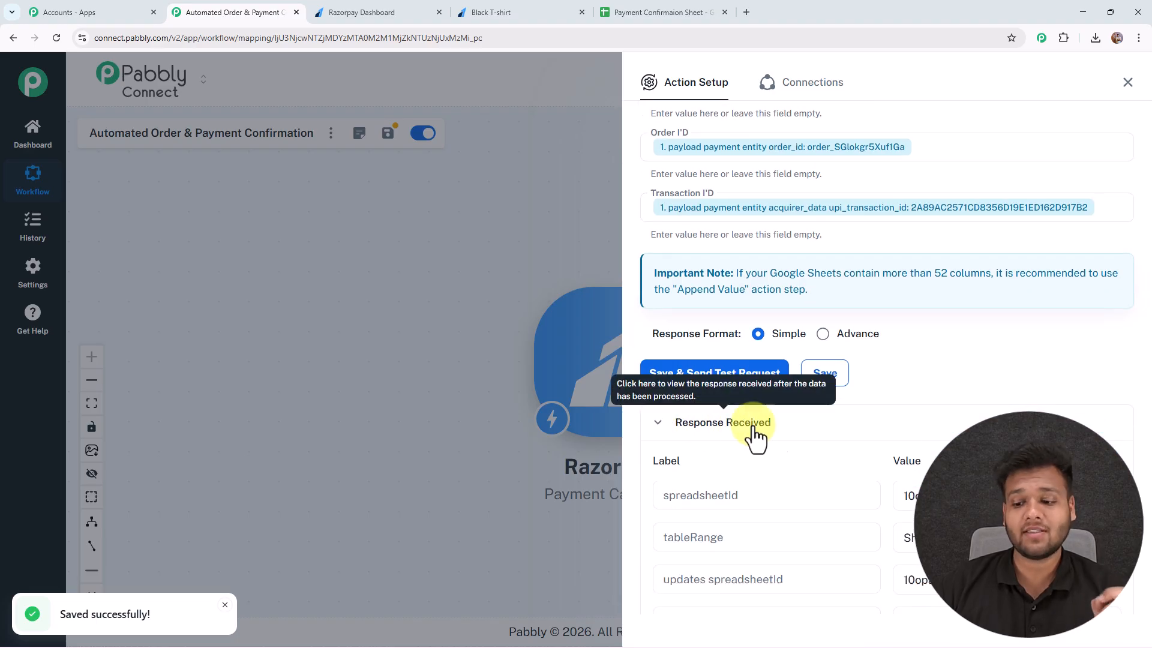
scroll(730, 432, "down", 4)
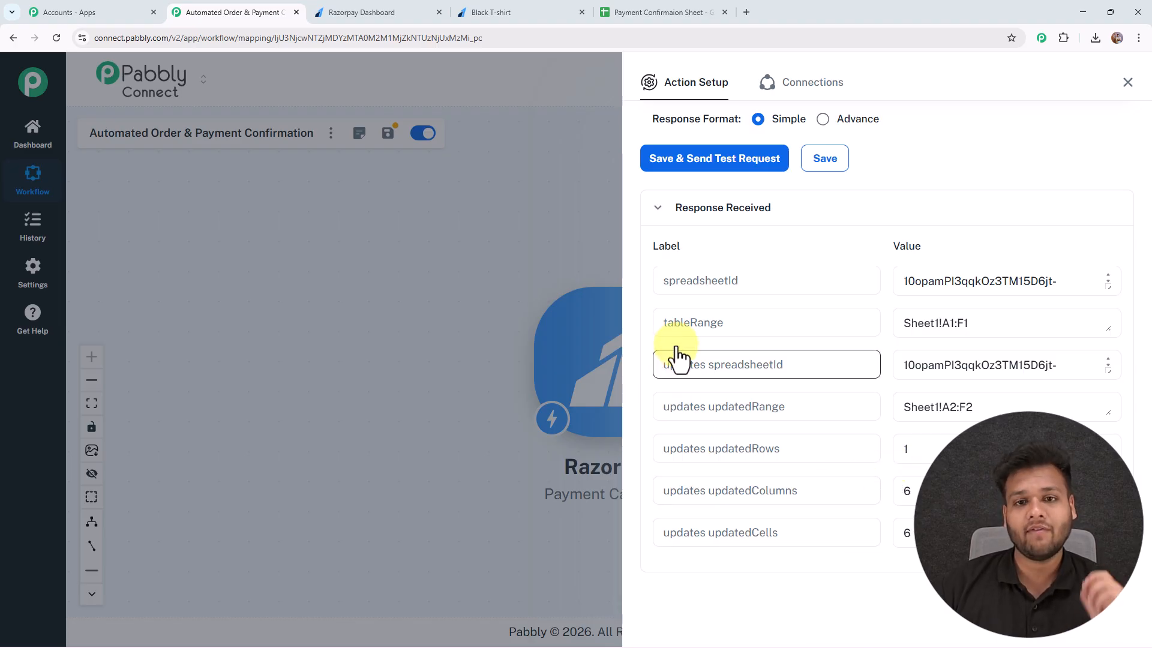
left_click(643, 17)
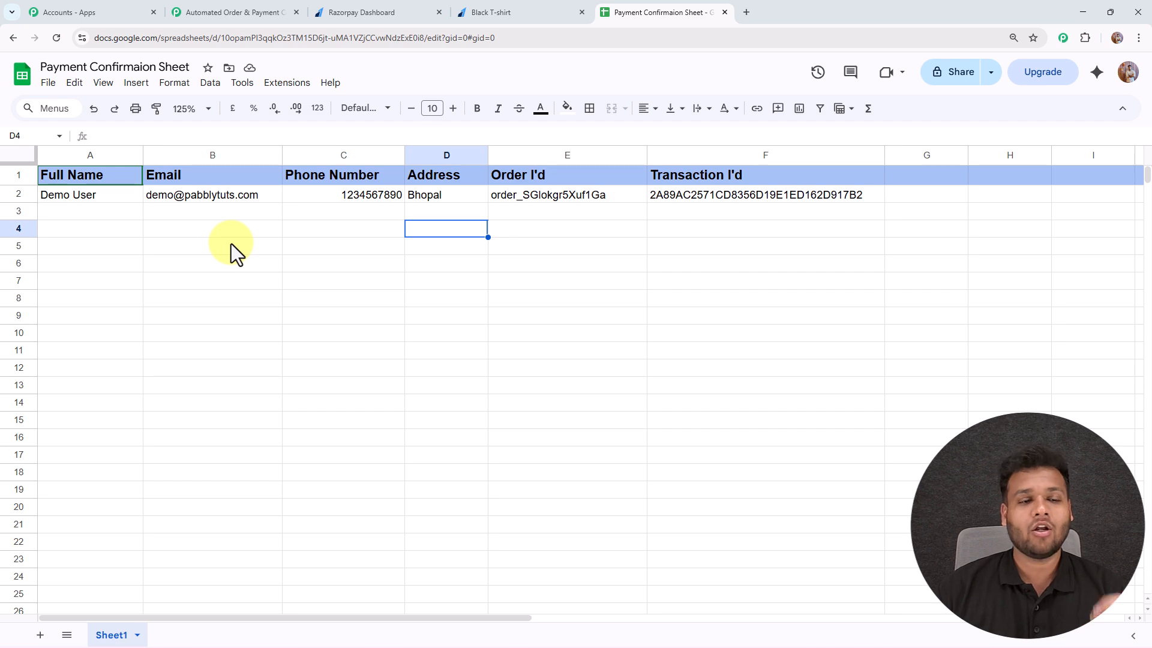
left_click(223, 13)
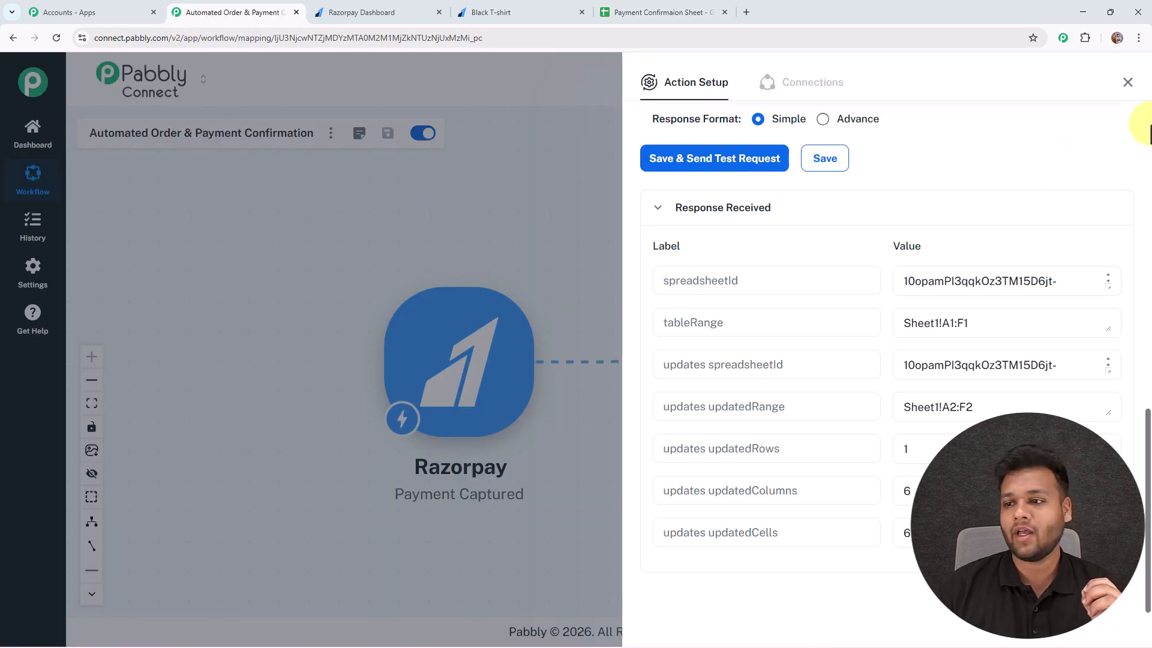
left_click(1127, 82)
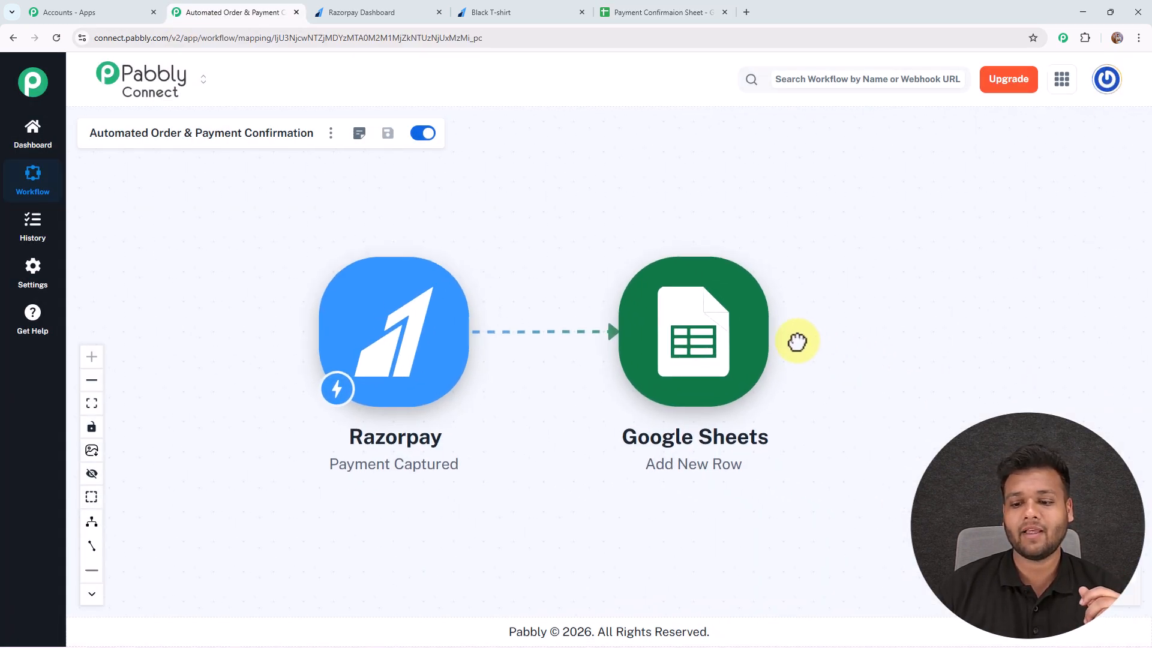
Add a Gmail action with the Send Email event after the Google Sheets step and open its connection settings.
left_click(663, 308)
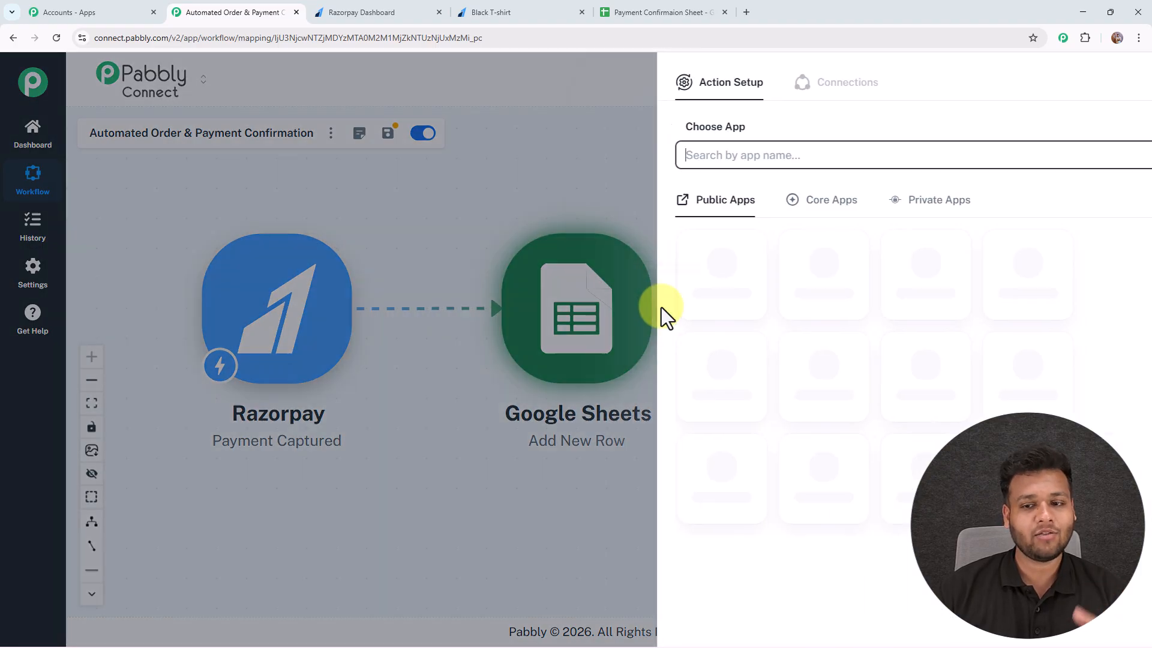
type("gmail")
left_click(811, 292)
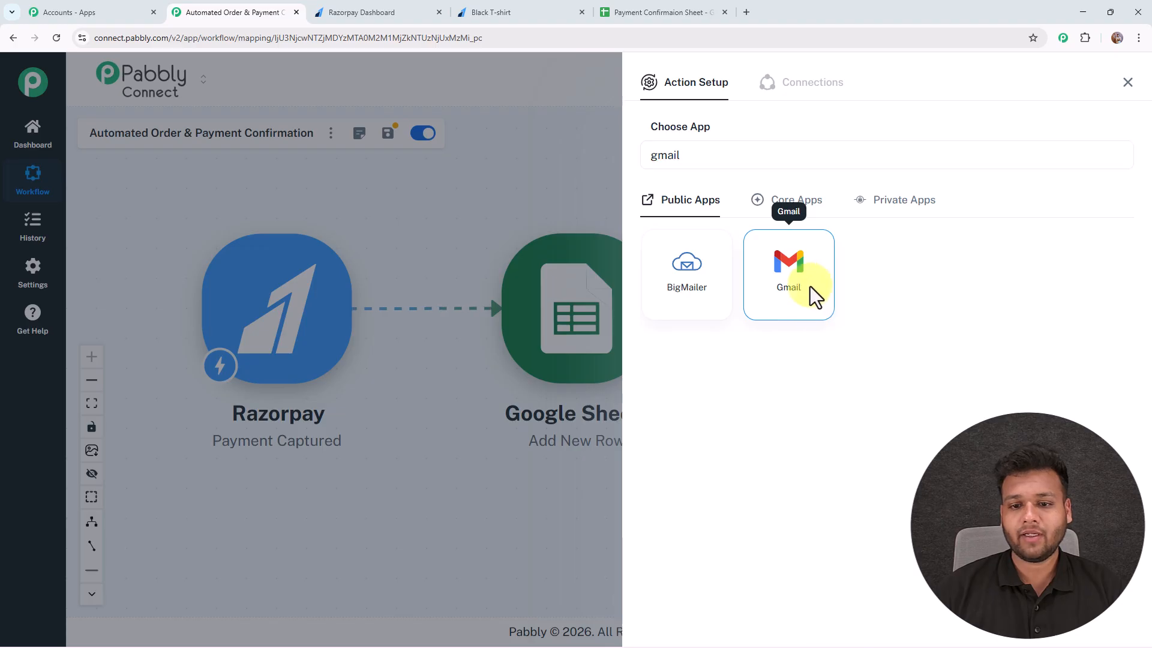
left_click(711, 217)
left_click(712, 267)
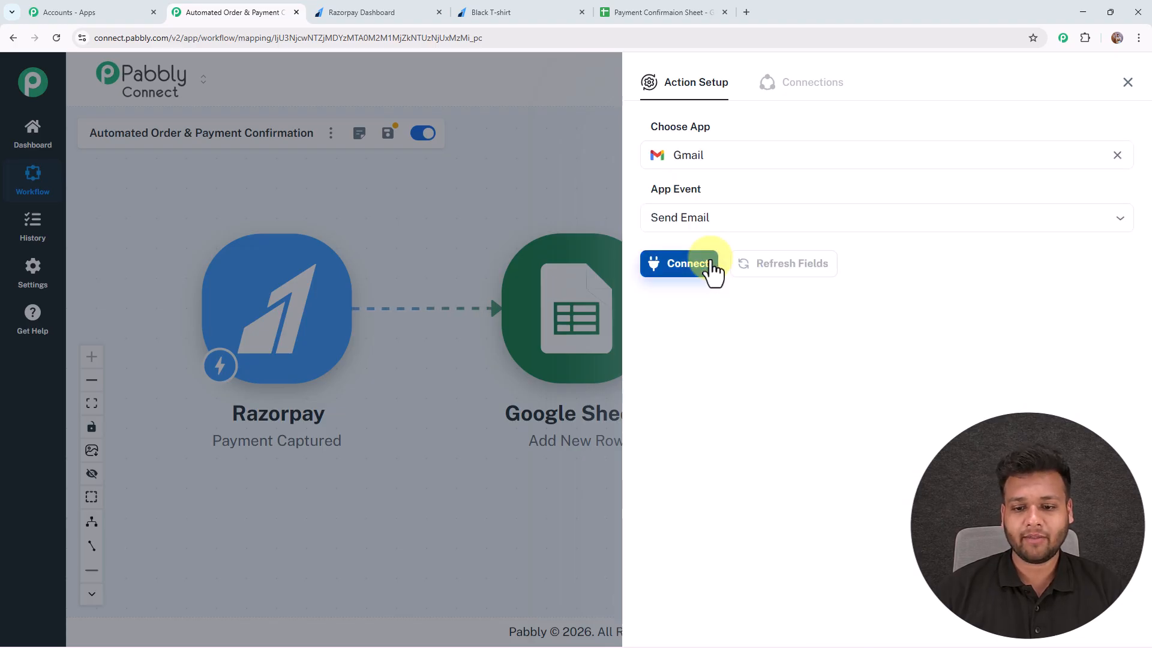
left_click(689, 263)
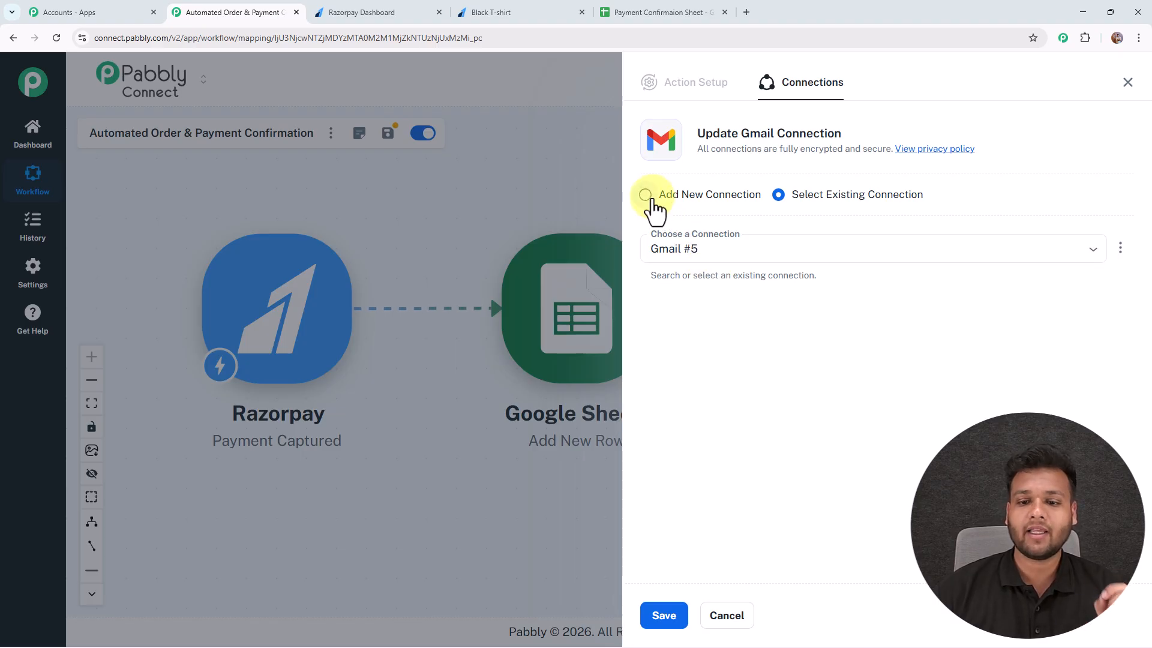
Connect a Gmail account through a new Google sign-in connection and set the sender name to "XYZ Clothings!".
left_click(648, 197)
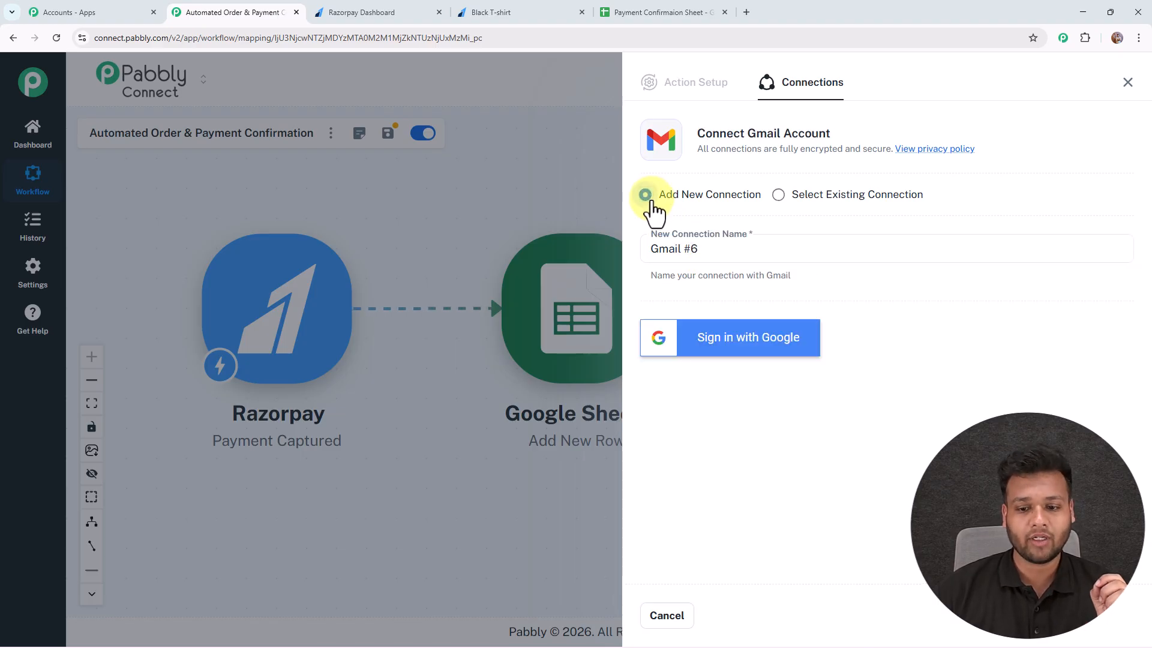
left_click(739, 358)
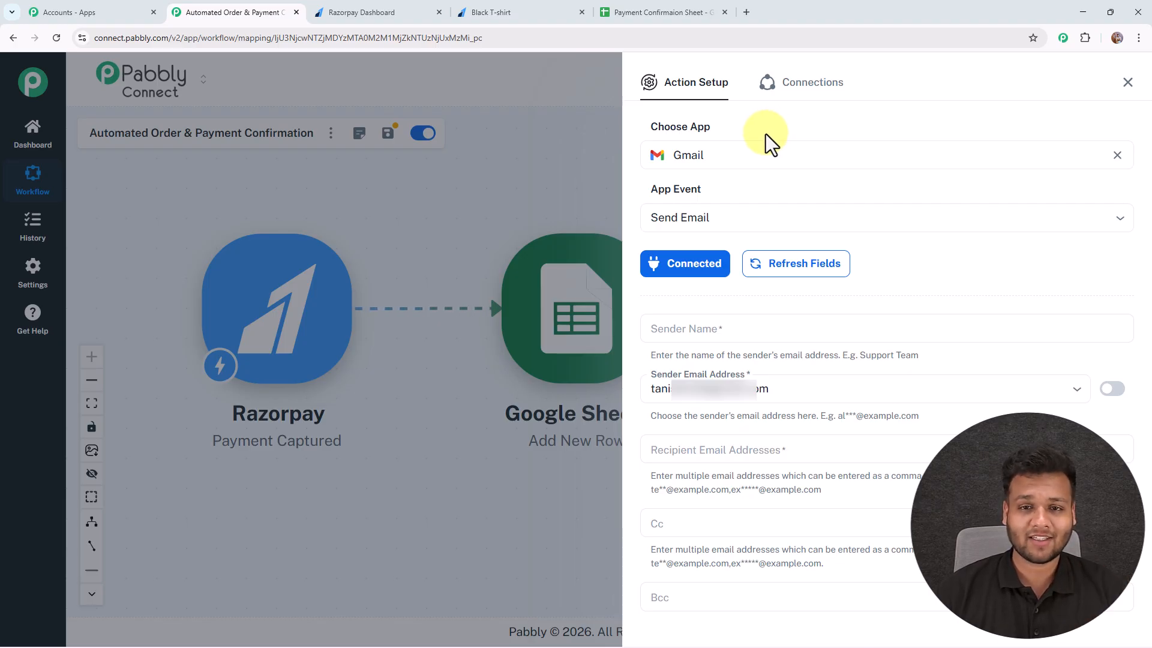
scroll(744, 180, "down", 2)
left_click(732, 207)
type("XYZ Clothings!")
scroll(732, 205, "down", 1)
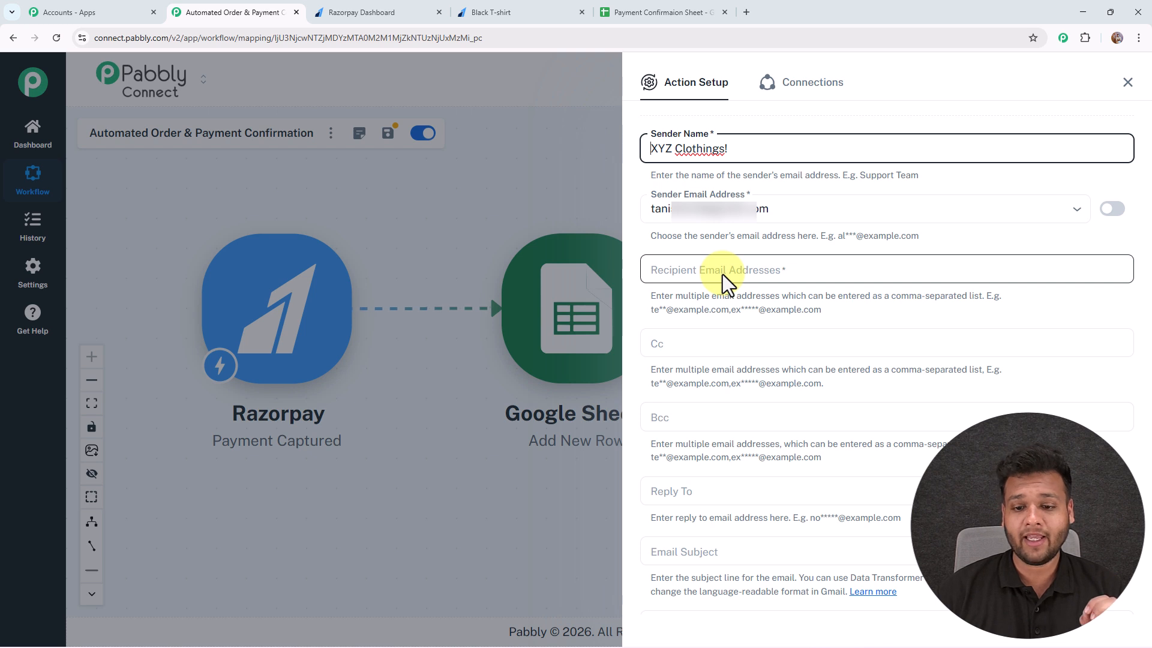
Map the recipient email address to the payload payment entity notes email value from the Razorpay trigger.
left_click(725, 265)
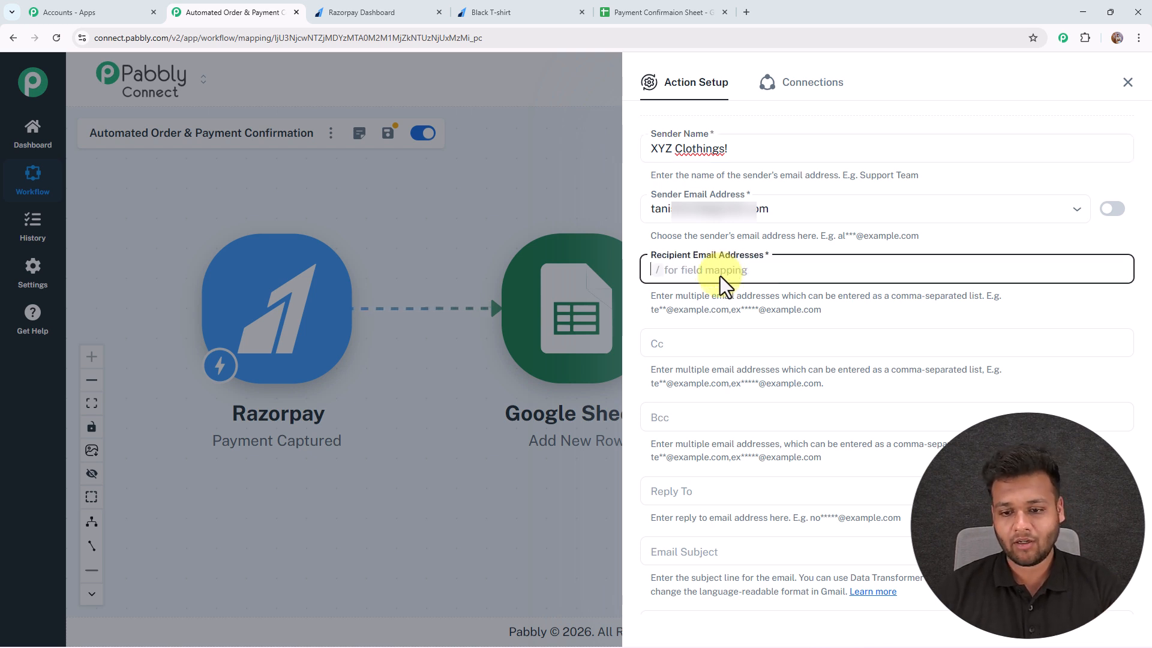
type("/")
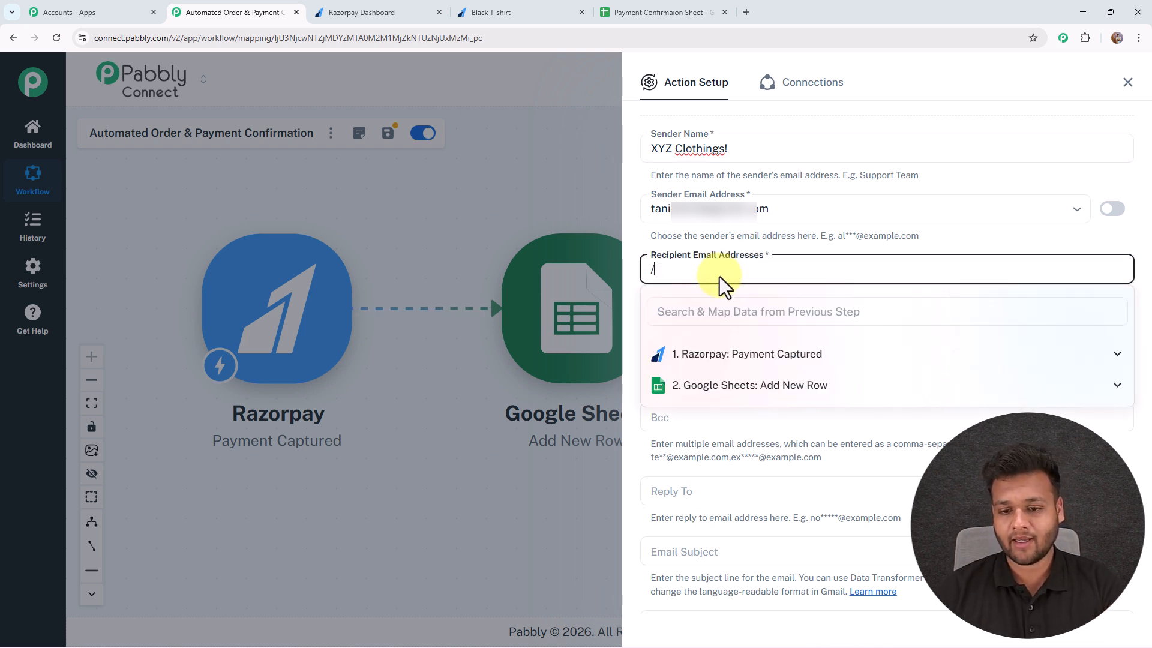
left_click(702, 352)
scroll(733, 375, "down", 2)
scroll(733, 379, "down", 3)
left_click(733, 379)
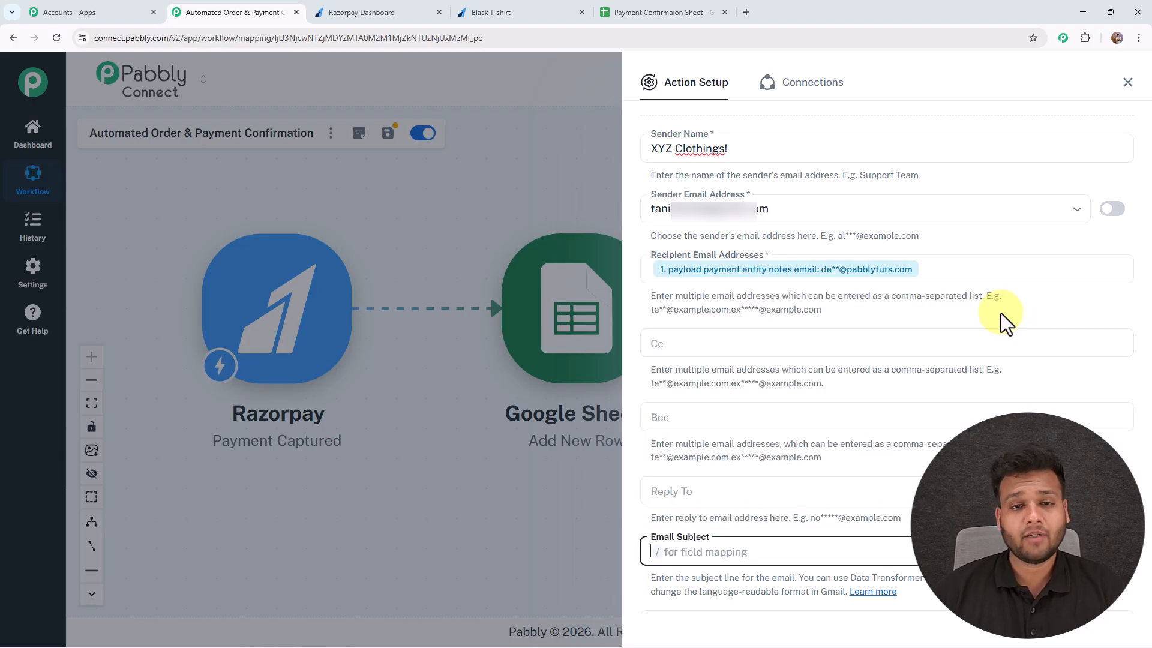
Set the subject to "Order Confirmation Mail- XYZ Clothings" and paste the Black T-Shirt thank-you message with mapped name, order ID, email, phone and address as content.
scroll(948, 348, "down", 3)
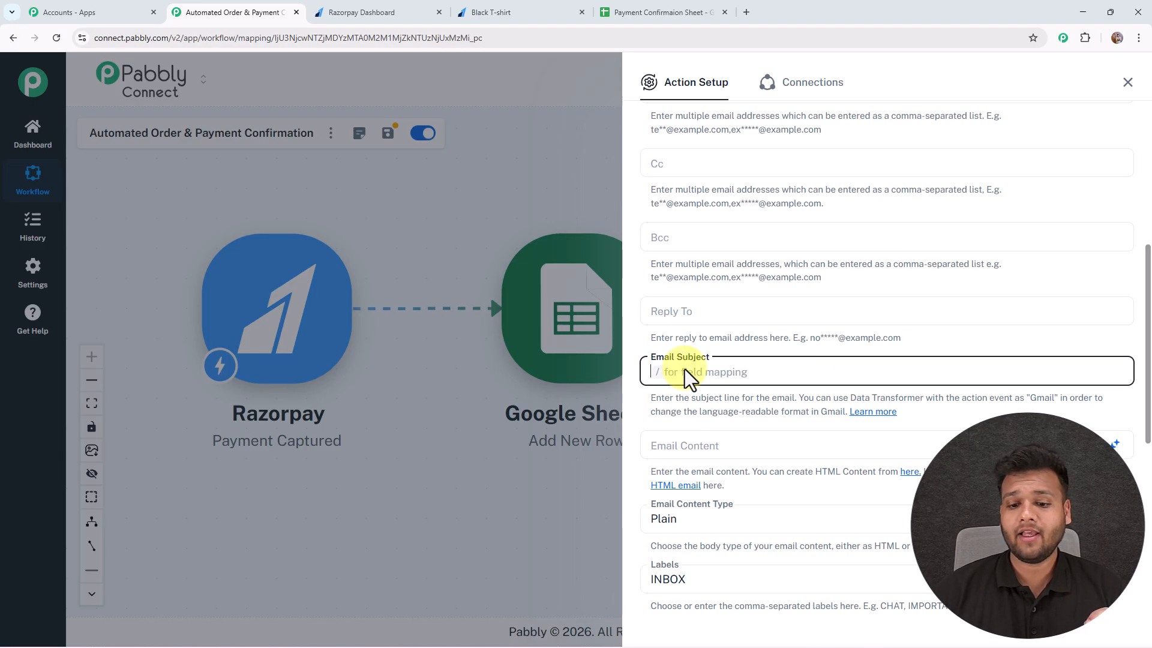
type("Order Confirmation Mail-XYZ Clothings")
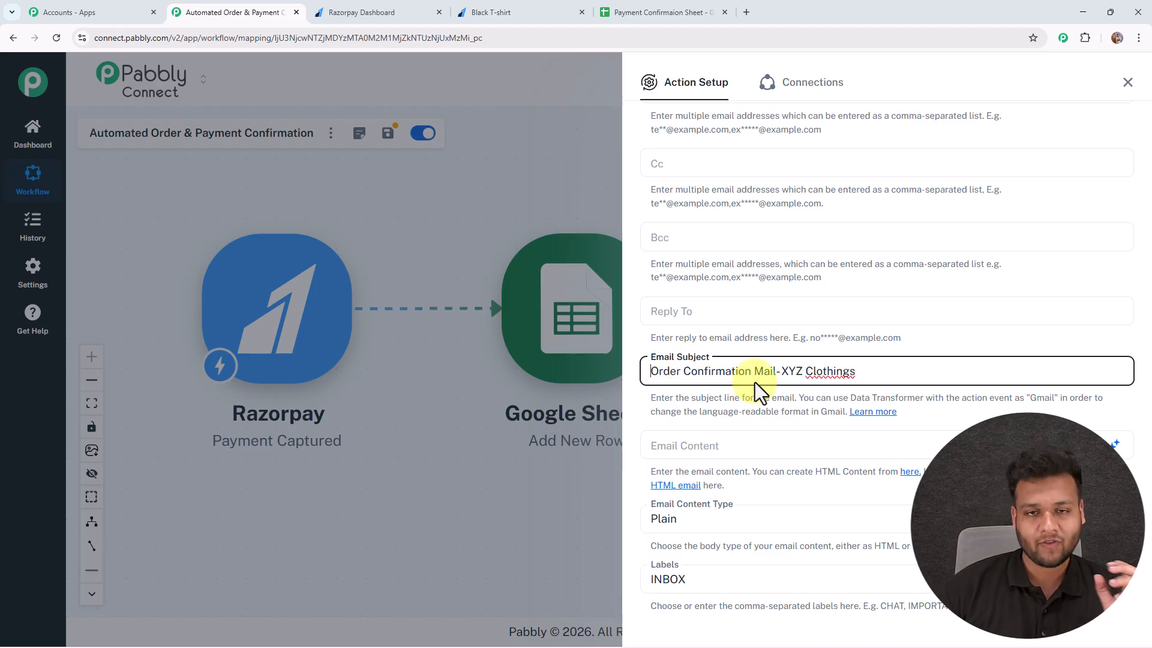
scroll(755, 382, "down", 2)
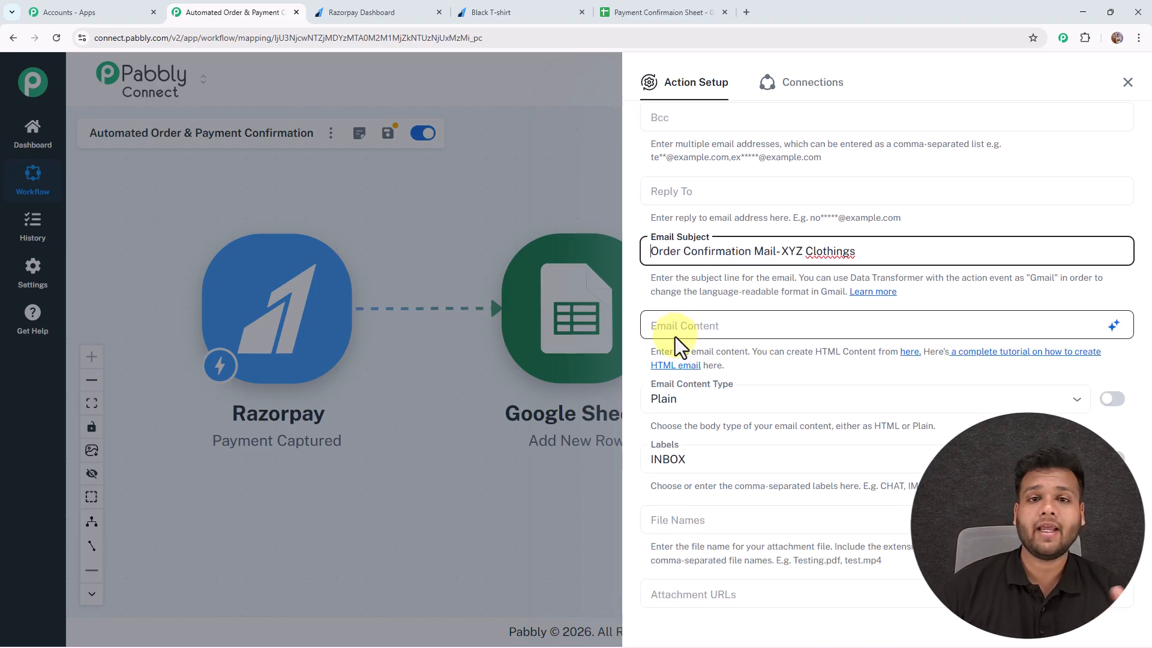
left_click(679, 333)
key("ctrl+v")
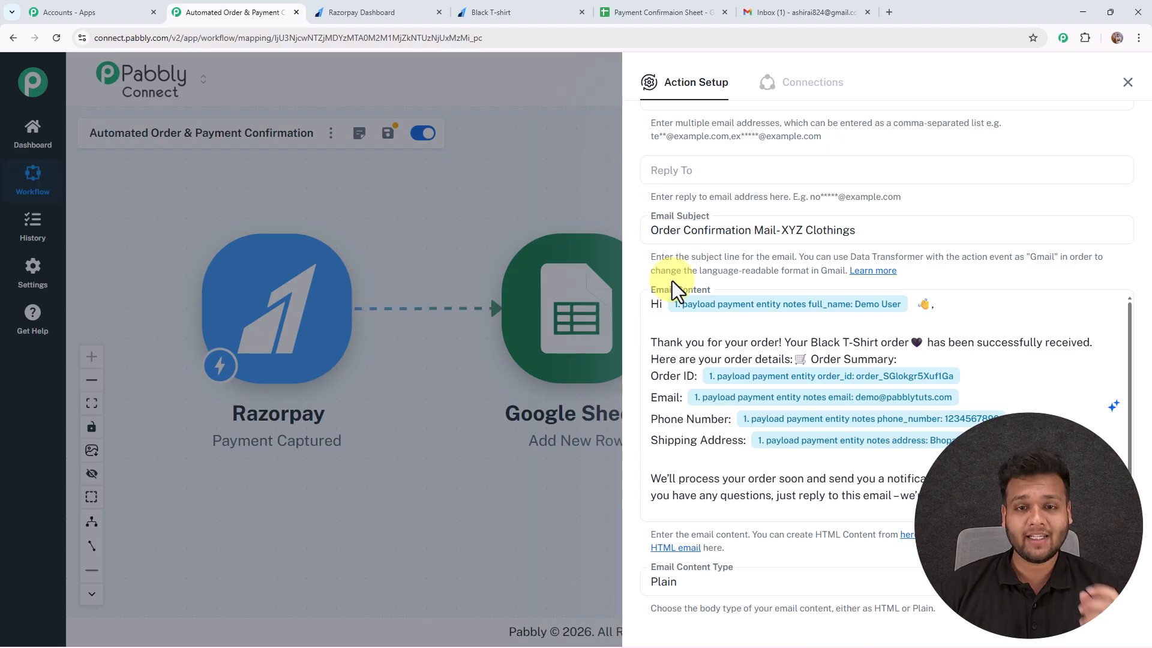
Review the mapped email content, then save the Gmail action and send a test request.
scroll(729, 390, "down", 1)
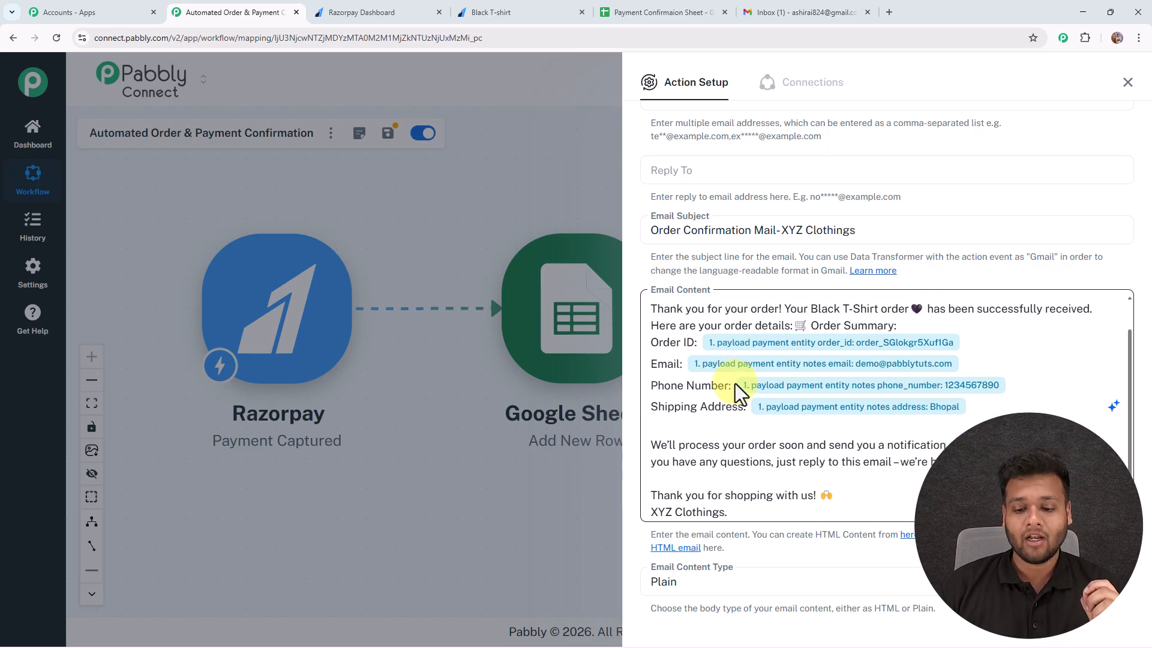
scroll(726, 528, "down", 10)
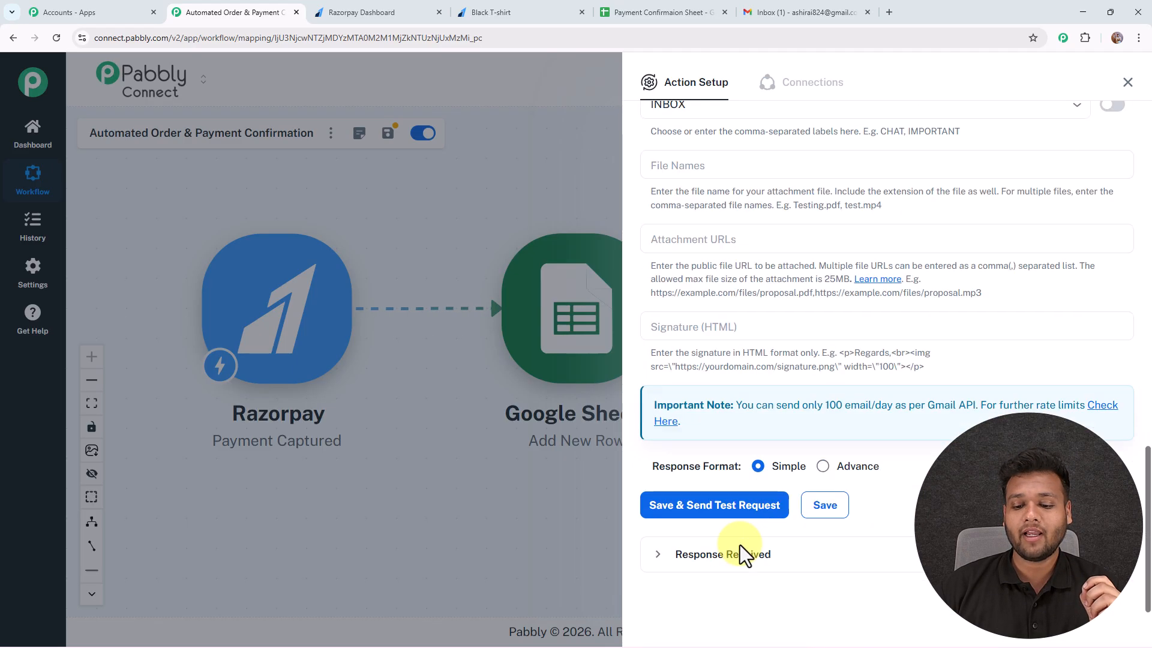
left_click(717, 515)
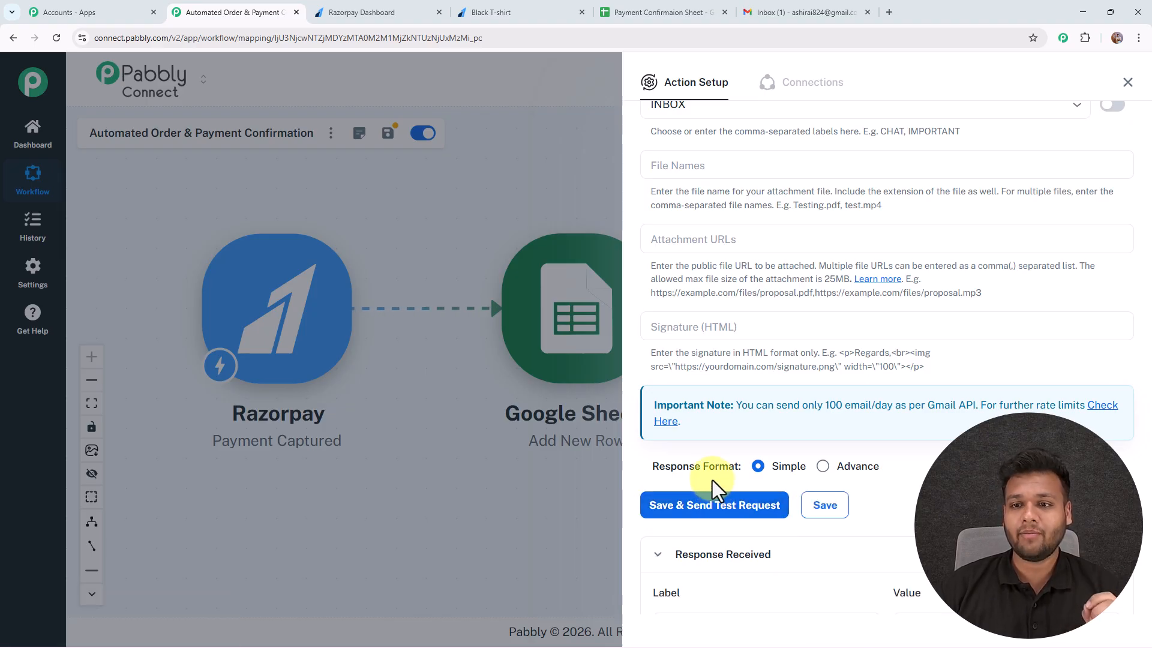
Check the received order confirmation email in the Gmail inbox, then return to Pabbly Connect and close the action setup.
left_click(775, 12)
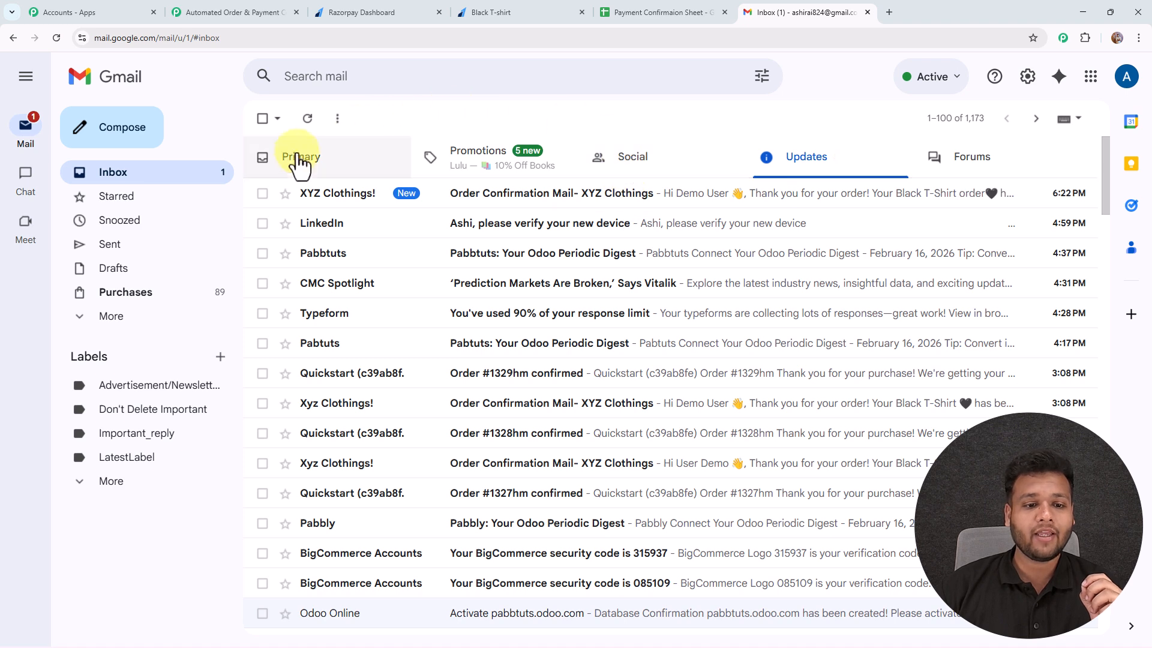
left_click(420, 216)
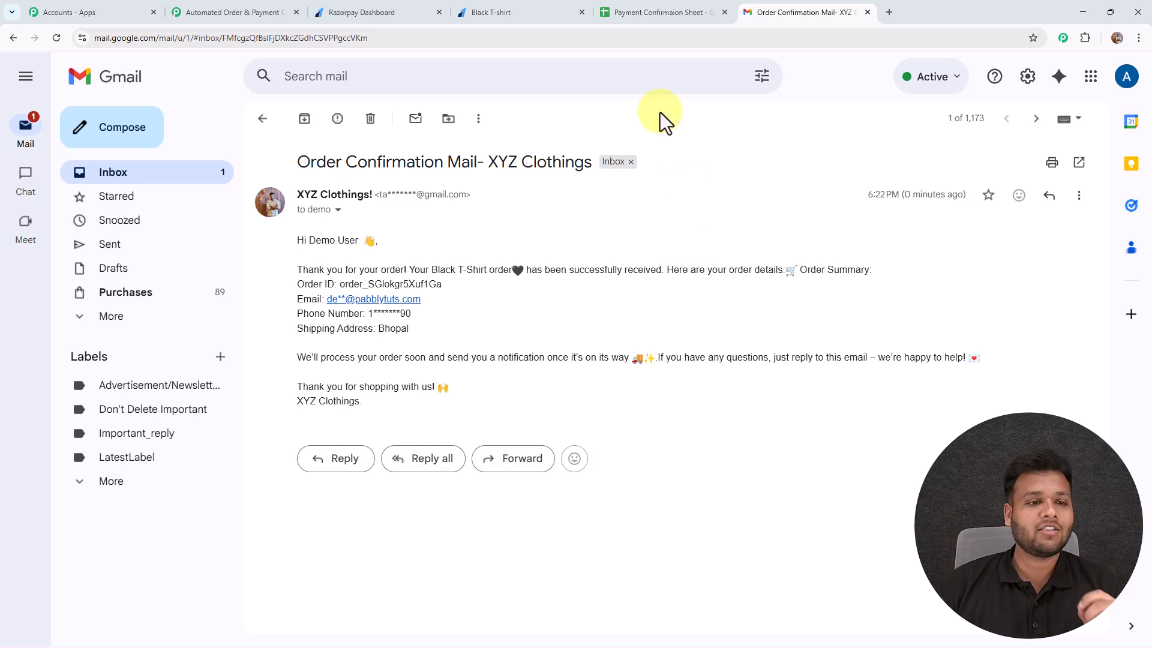
left_click(264, 13)
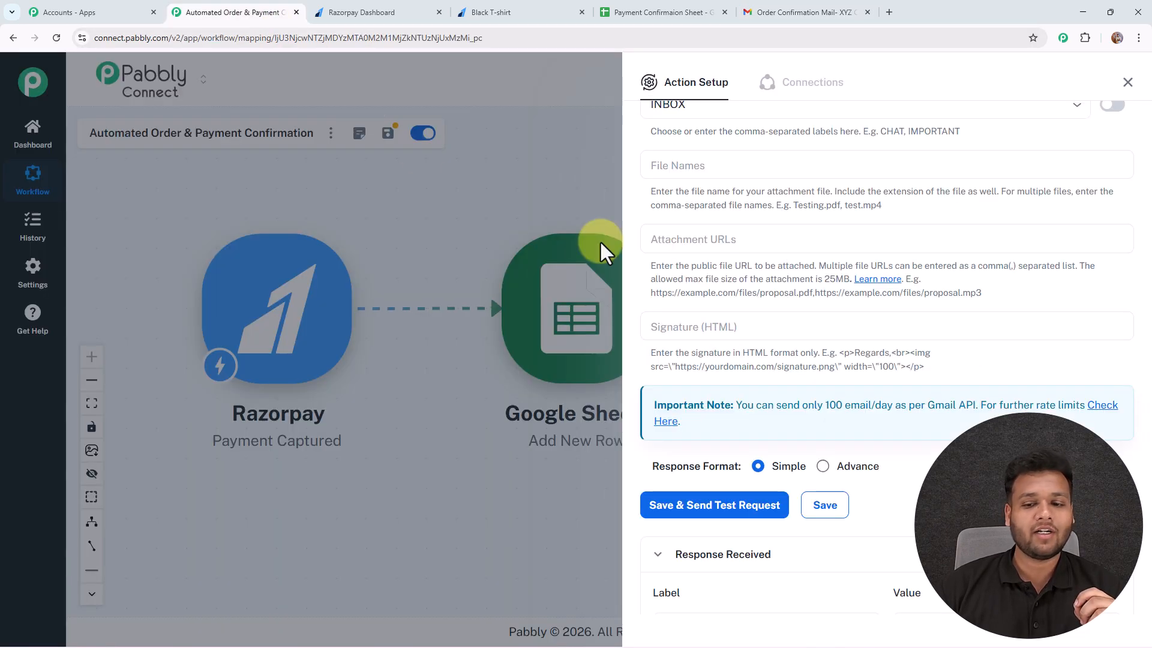
left_click(1127, 84)
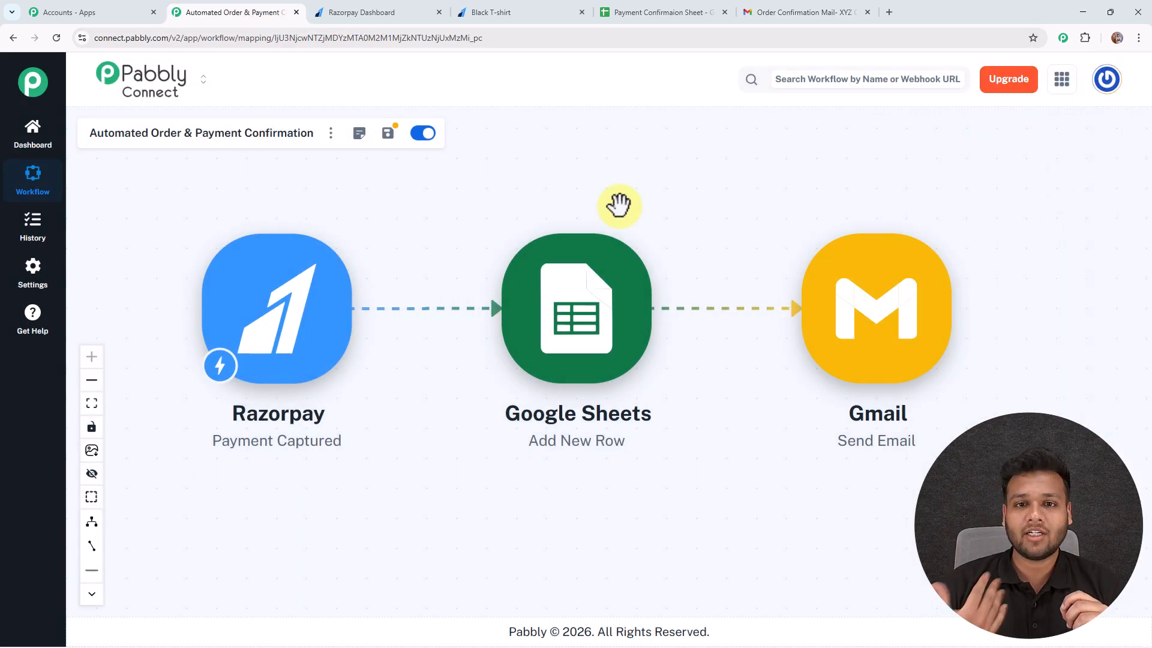